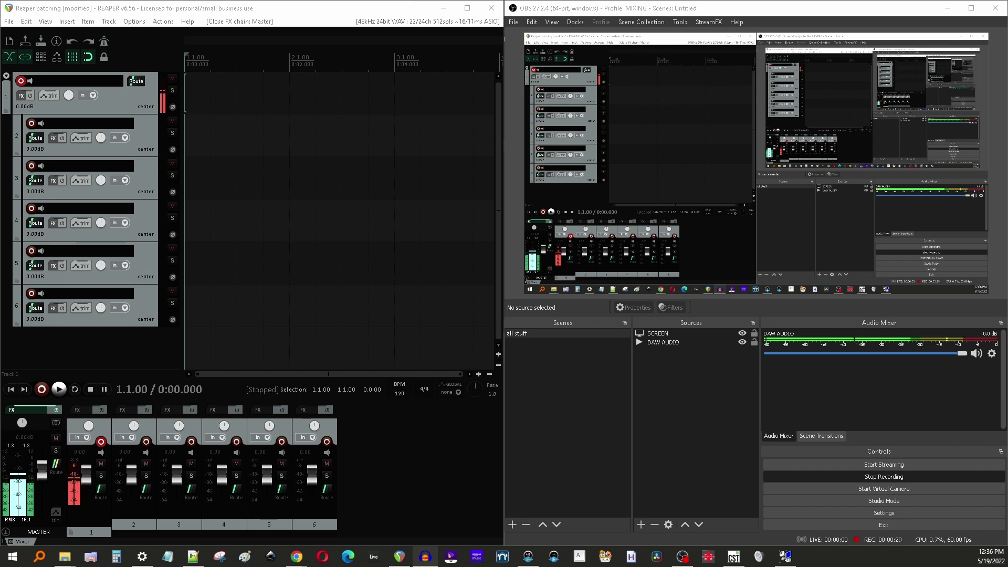
Drag the Audacity window to the upper left so it shows over REAPER and OBS
{"action": "left_click_drag", "start_coordinate": [575, 174], "coordinate": [221, 53]}
Maximize Audacity and generate silence at the default one-minute duration
{"action": "double_click", "coordinate": [302, 58]}
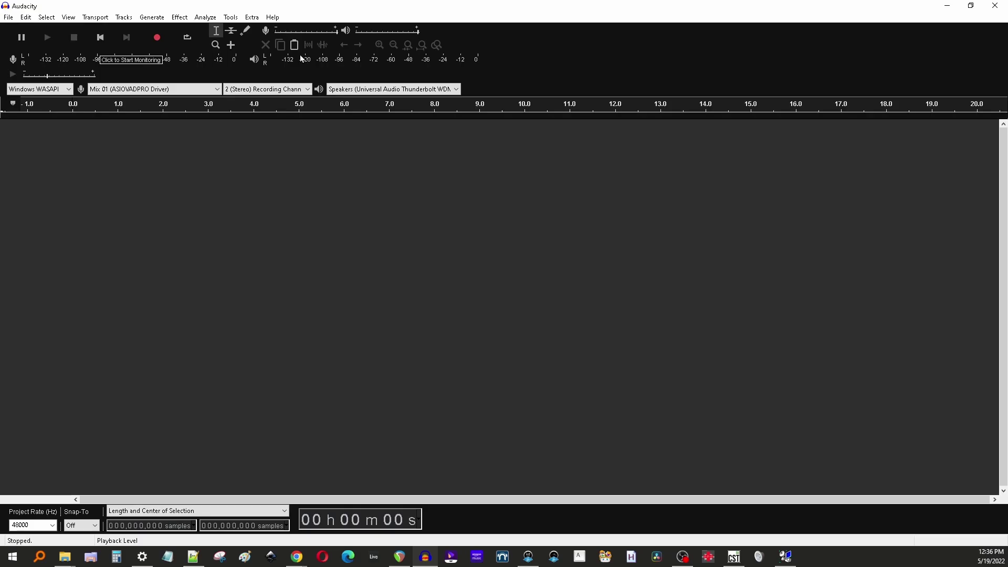
{"action": "left_click", "coordinate": [152, 21]}
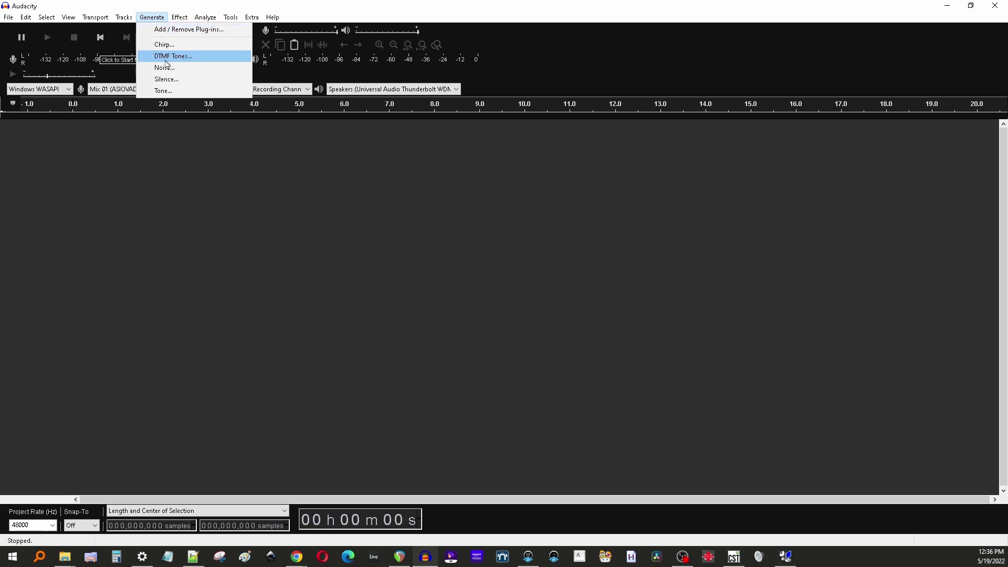
{"action": "left_click", "coordinate": [172, 84]}
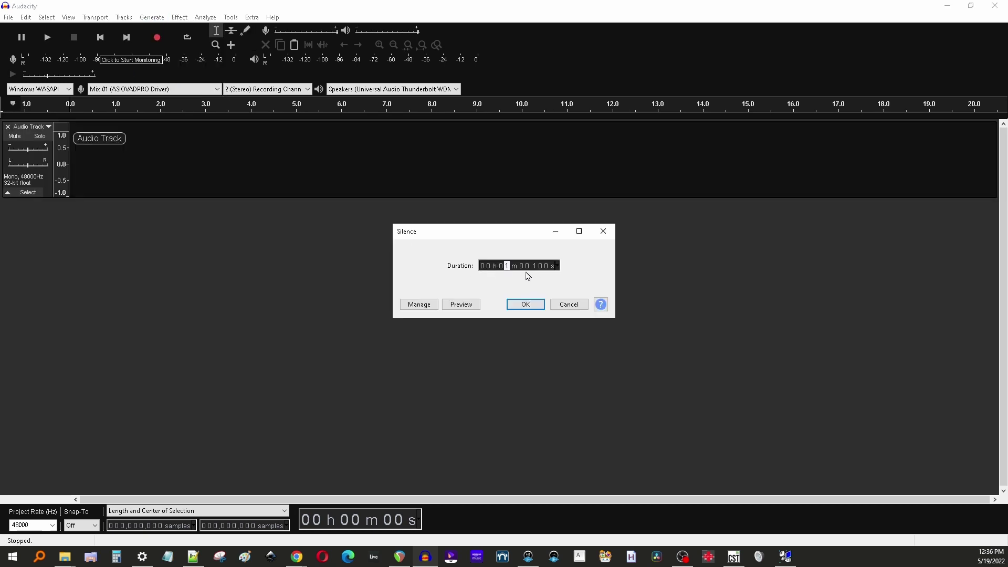
{"action": "left_click", "coordinate": [522, 306]}
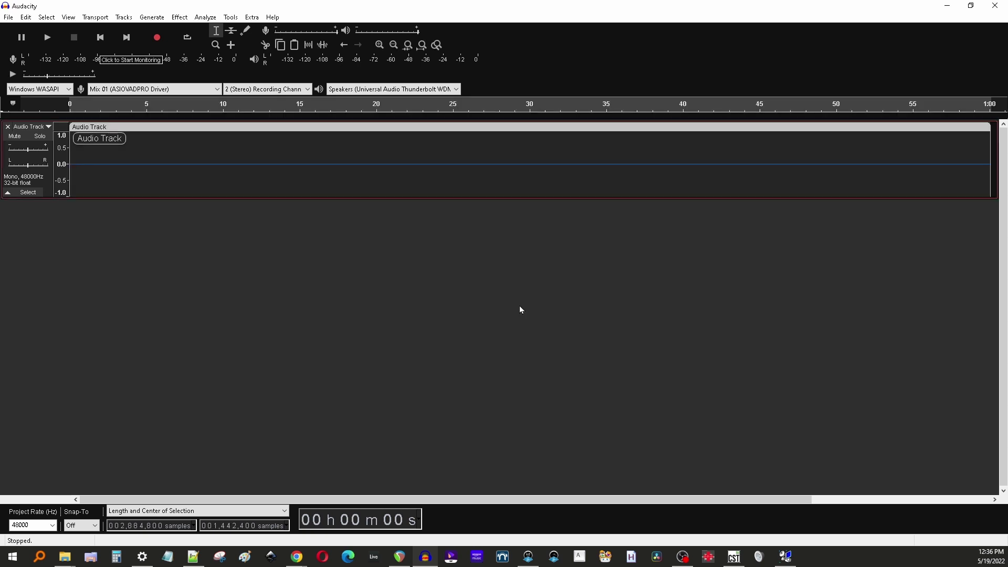
{"action": "left_click", "coordinate": [9, 17]}
Start a WAV export into Libraries > Music, cancel it, and close Audacity
{"action": "mouse_move", "coordinate": [74, 95]}
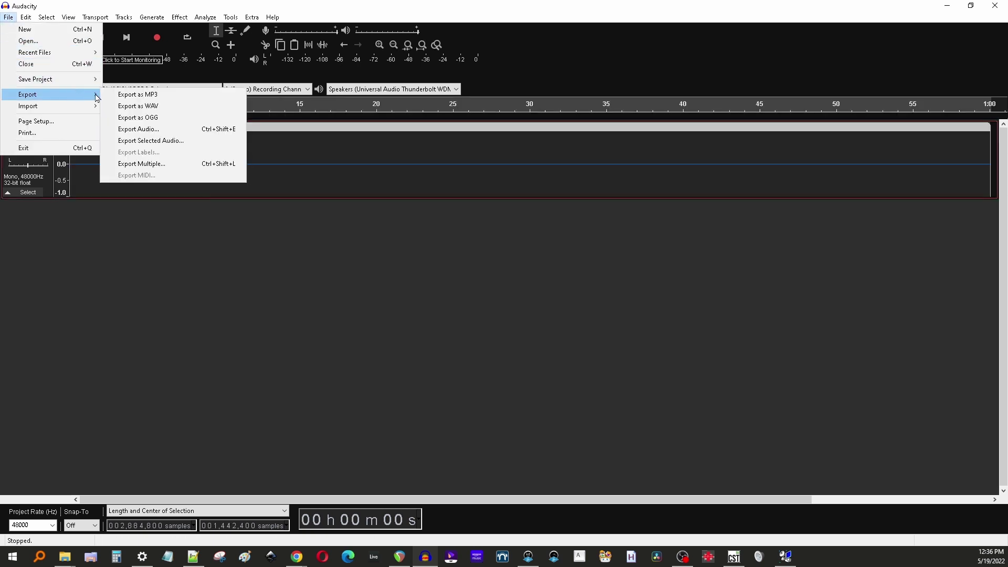
{"action": "left_click", "coordinate": [135, 106]}
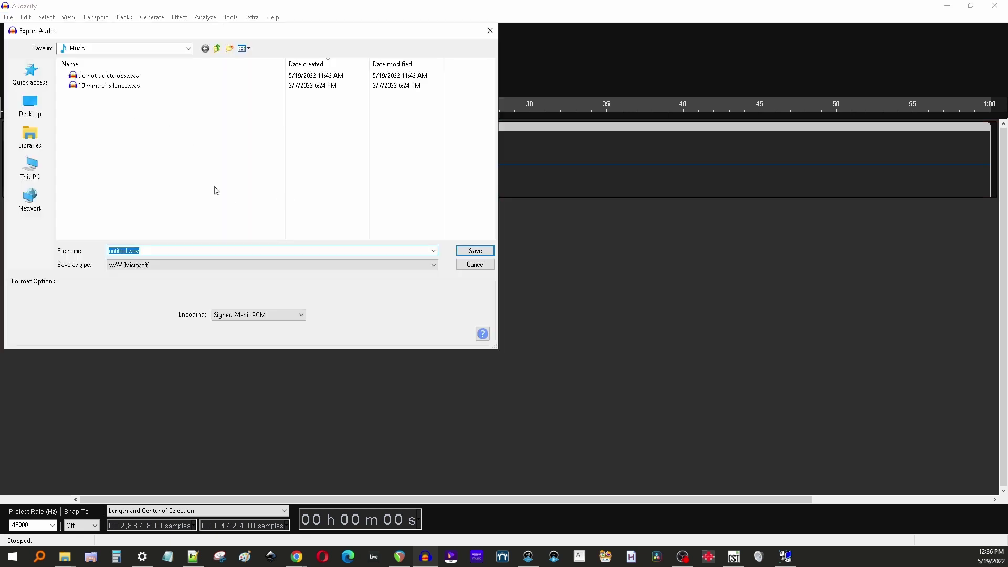
{"action": "left_click", "coordinate": [36, 143]}
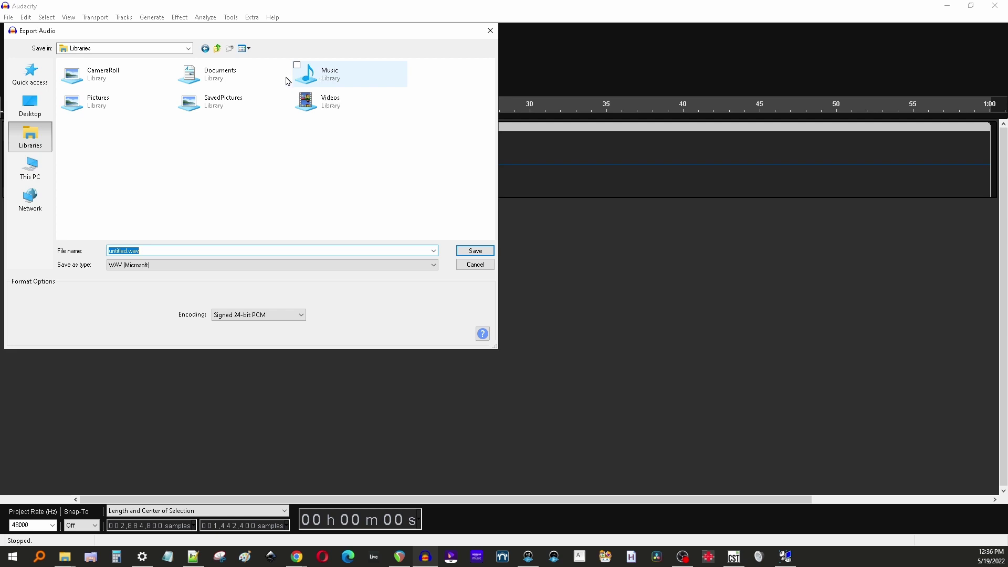
{"action": "double_click", "coordinate": [319, 80]}
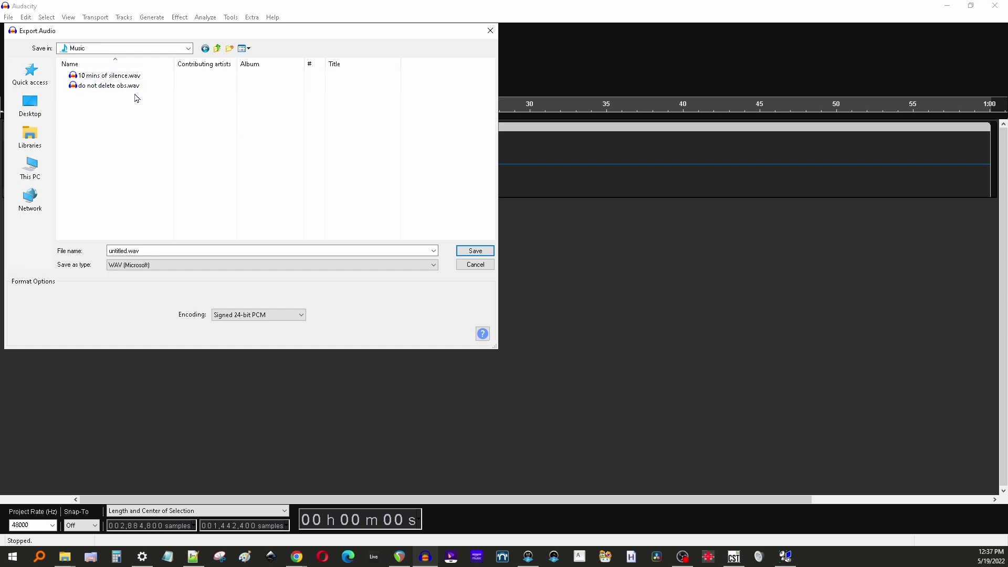
{"action": "left_click", "coordinate": [103, 88]}
{"action": "left_click", "coordinate": [117, 78]}
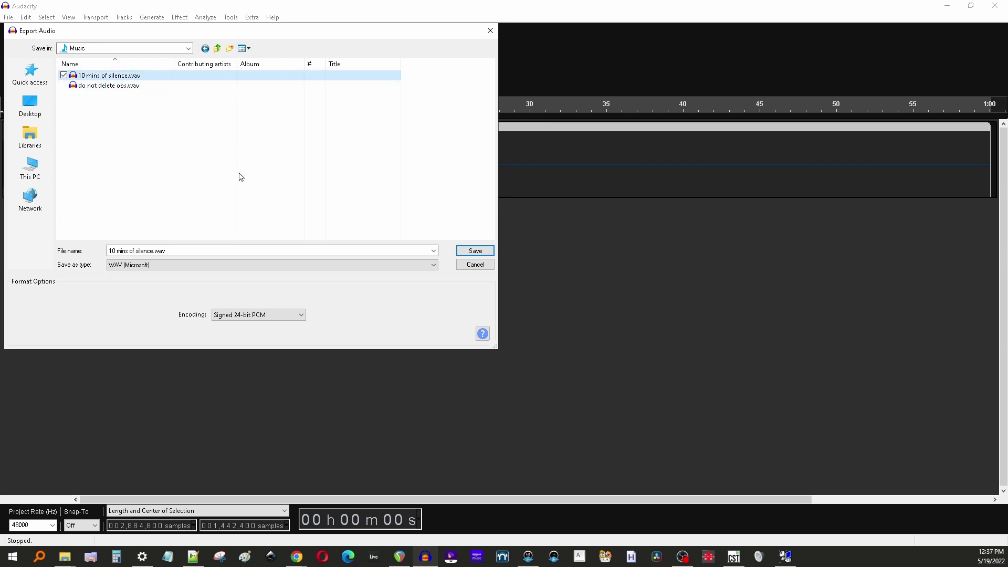
{"action": "left_click", "coordinate": [476, 265]}
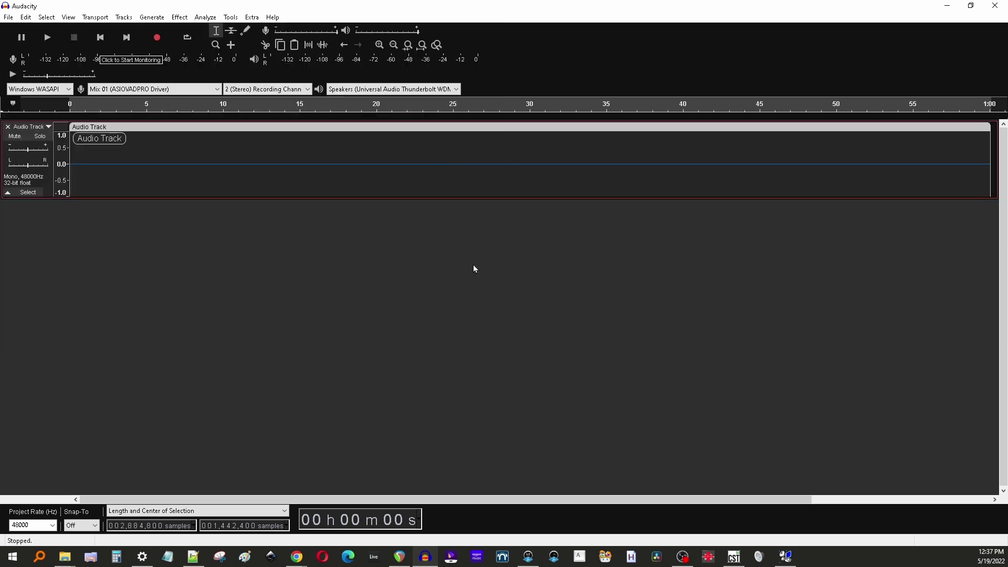
{"action": "left_click", "coordinate": [1004, 6]}
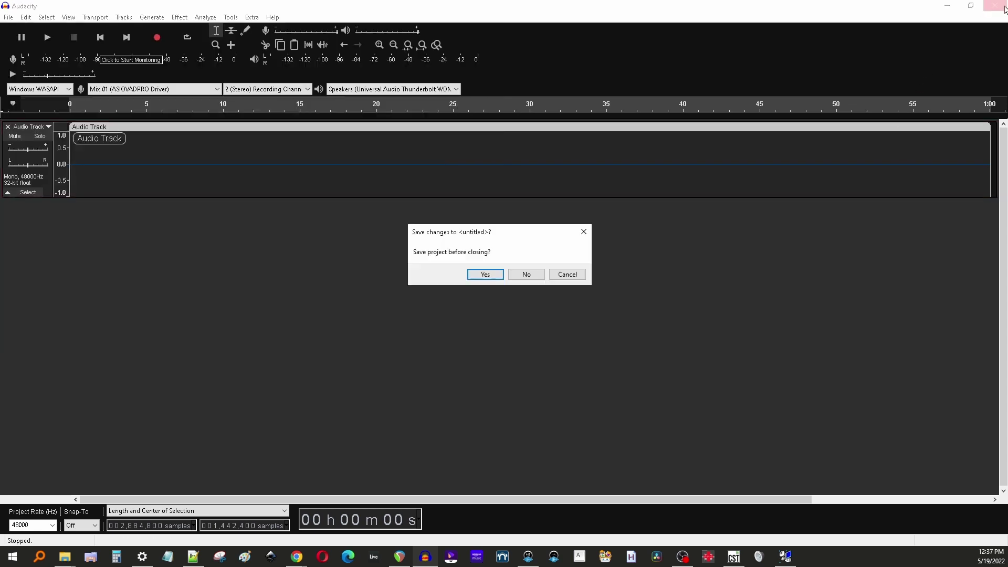
Discard the Audacity project unsaved, then add an OBS Media Source named DAW2
{"action": "left_click", "coordinate": [531, 275]}
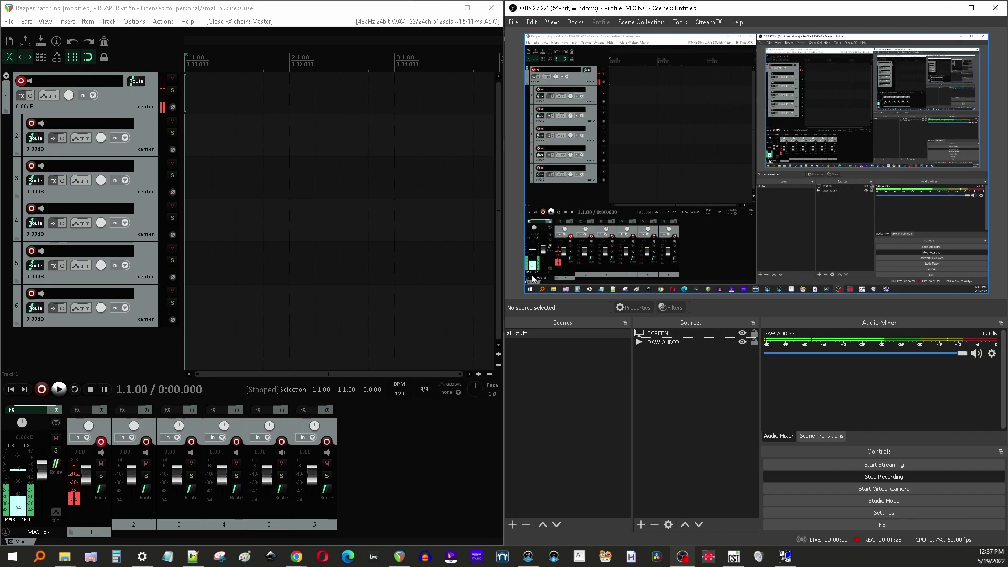
{"action": "right_click", "coordinate": [655, 364]}
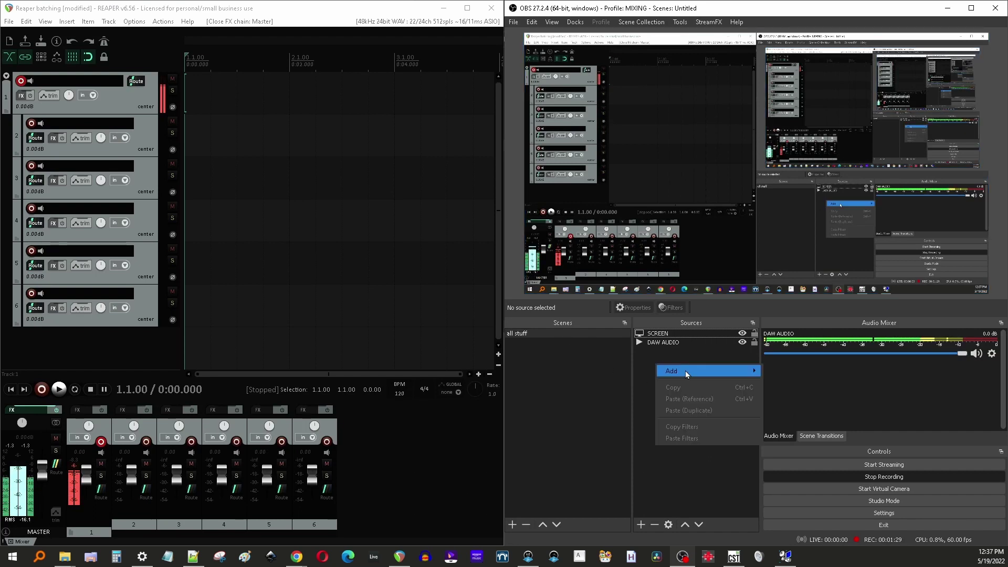
{"action": "mouse_move", "coordinate": [733, 370]}
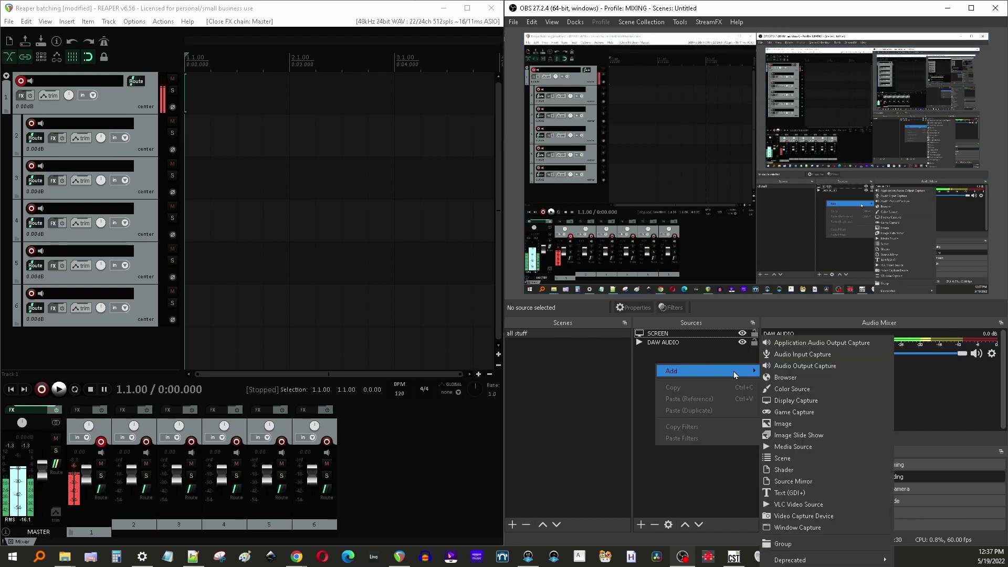
{"action": "left_click", "coordinate": [788, 448]}
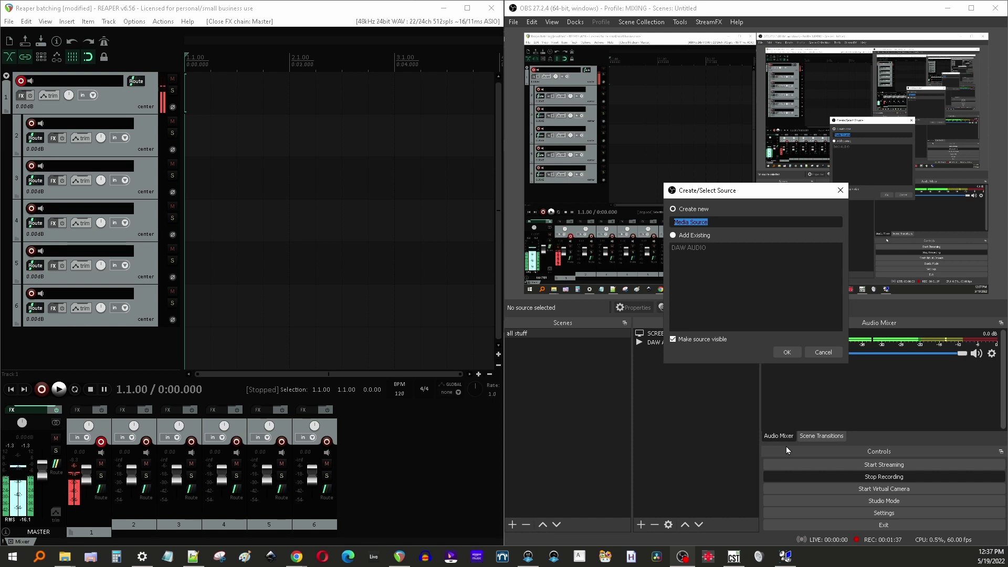
{"action": "type", "text": "DAW"}
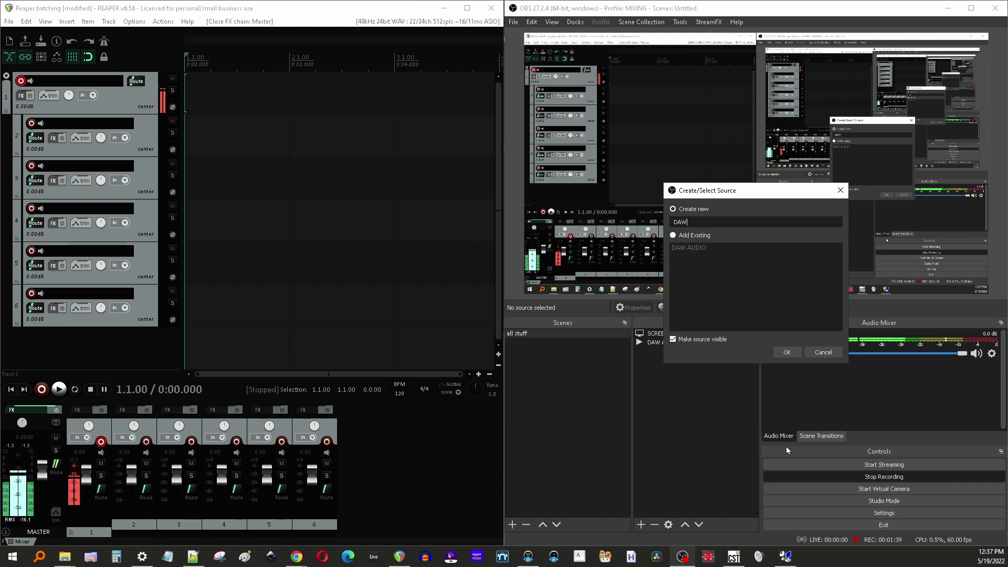
{"action": "type", "text": "2"}
{"action": "key", "text": "Return"}
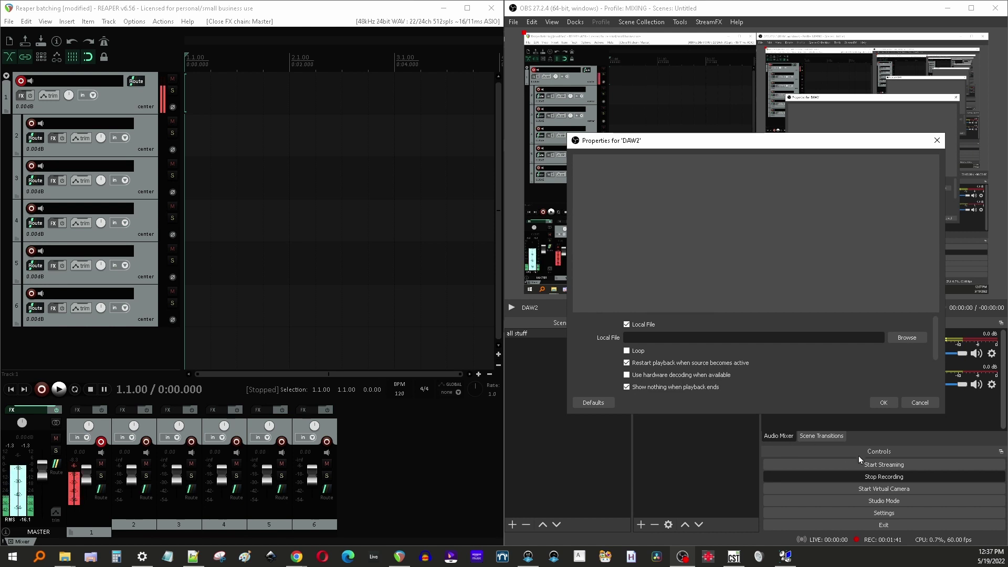
Point DAW2 at Music\do not delete obs.wav with Loop on and restart-on-activate off
{"action": "left_click", "coordinate": [905, 339]}
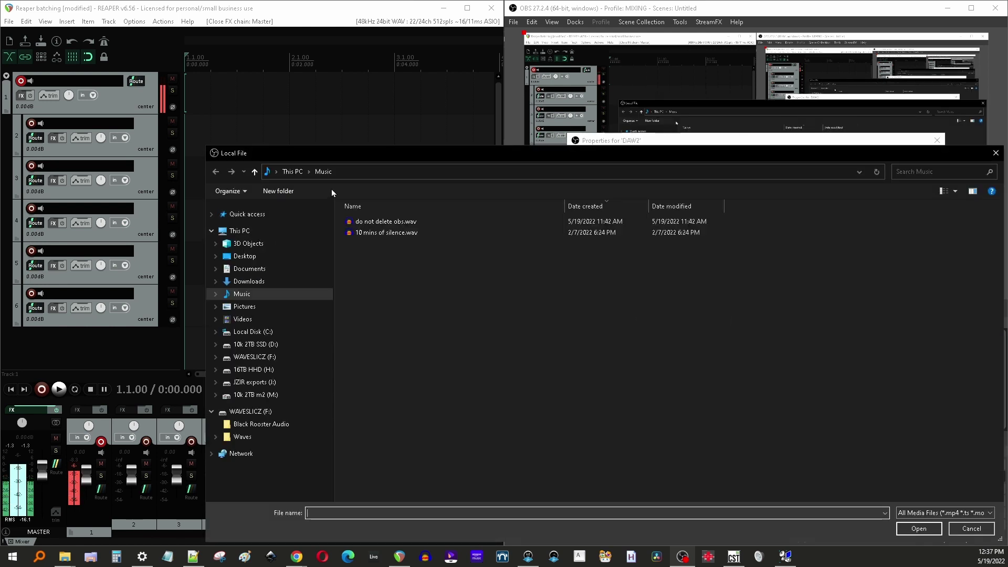
{"action": "left_click", "coordinate": [240, 230]}
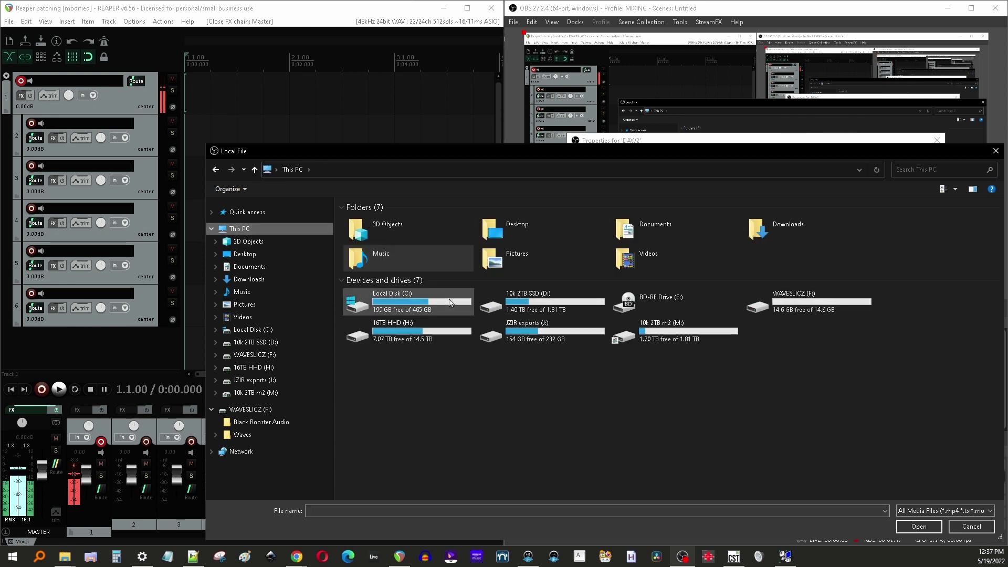
{"action": "double_click", "coordinate": [380, 261]}
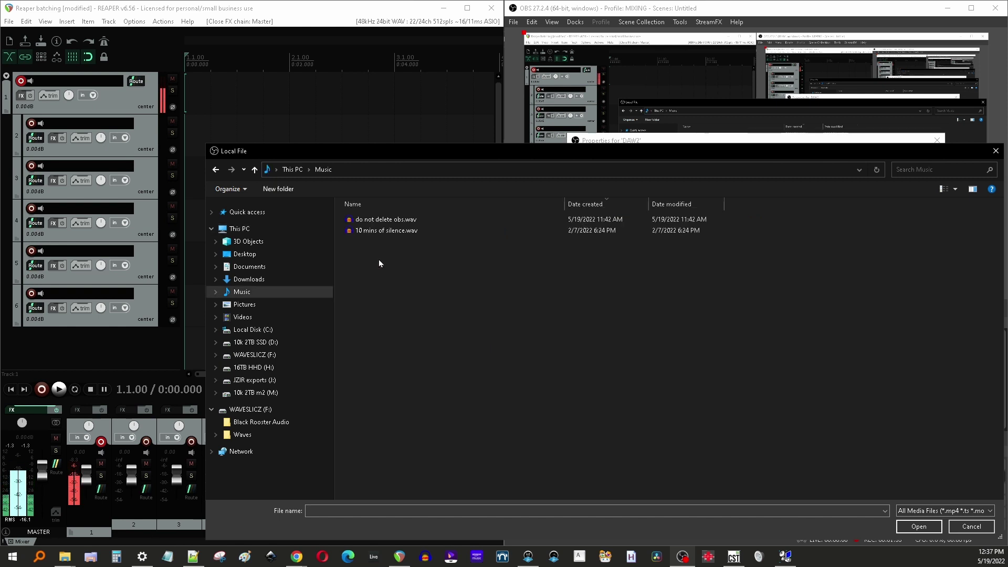
{"action": "double_click", "coordinate": [387, 220]}
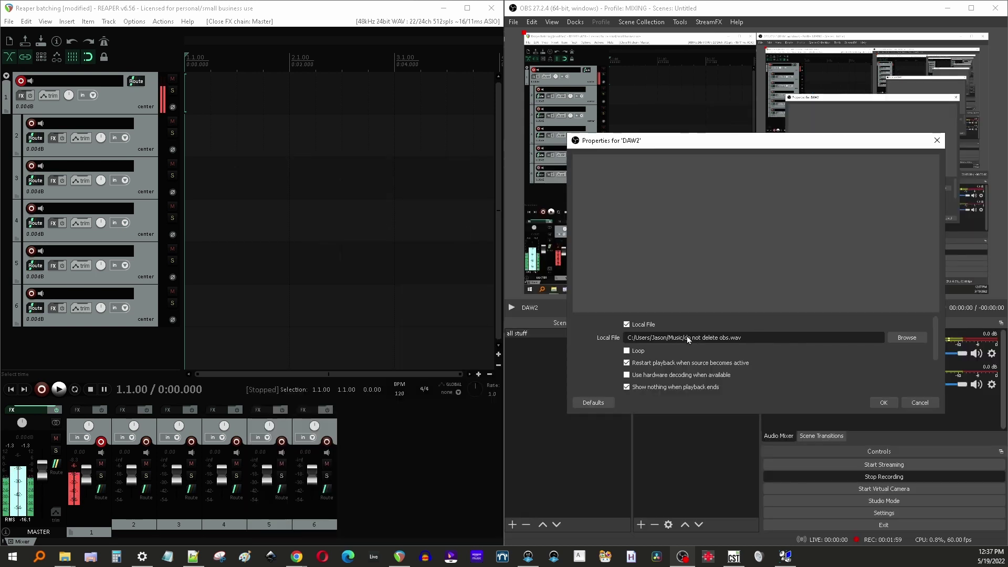
{"action": "left_click", "coordinate": [626, 351]}
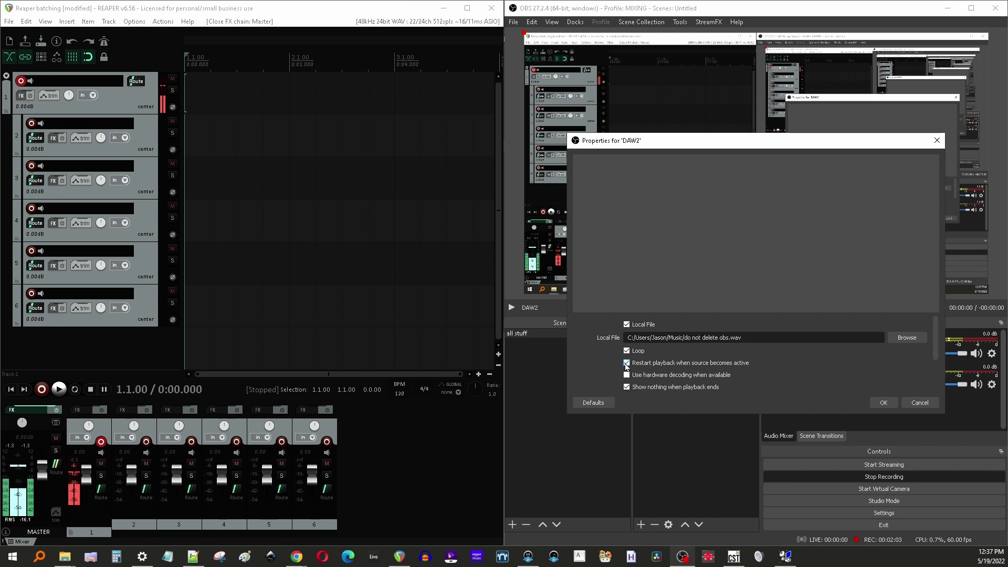
{"action": "left_click", "coordinate": [627, 362]}
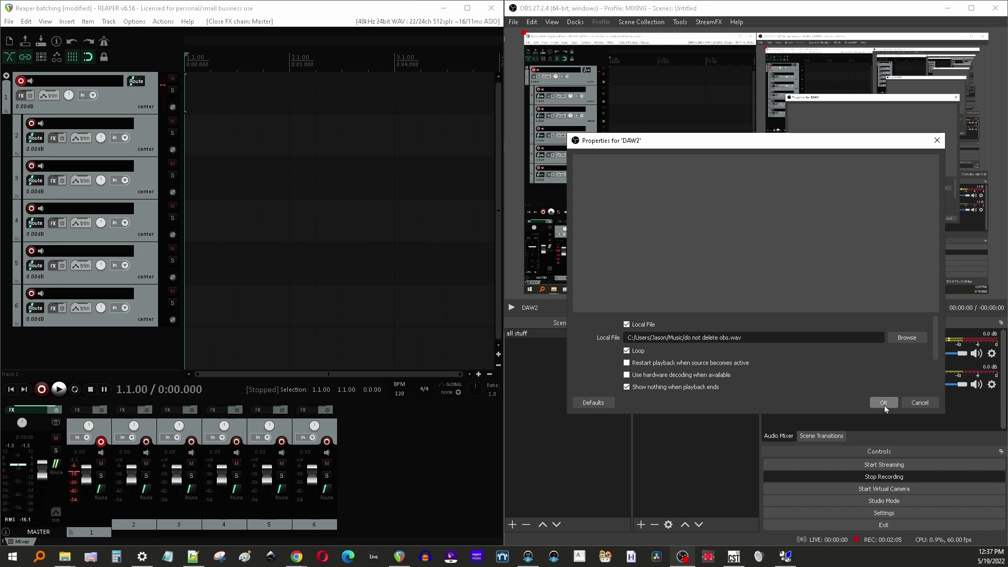
{"action": "left_click", "coordinate": [883, 403]}
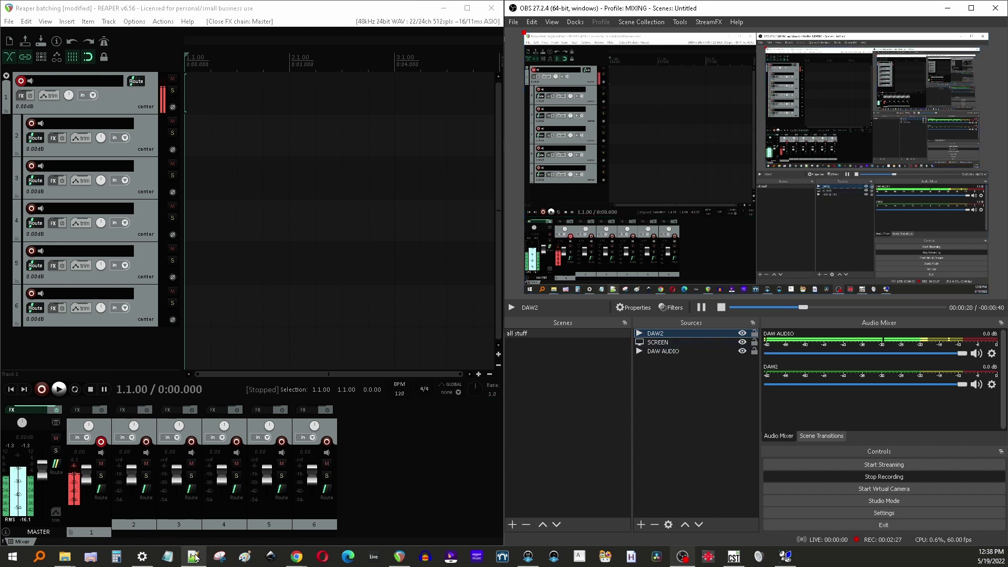
{"action": "mouse_move", "coordinate": [194, 558]}
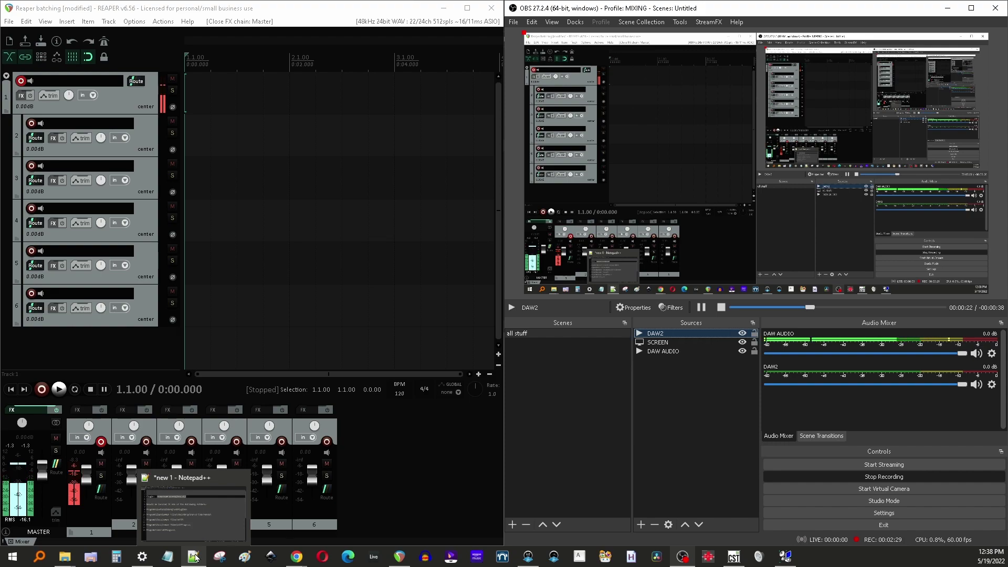
{"action": "left_click", "coordinate": [195, 557]}
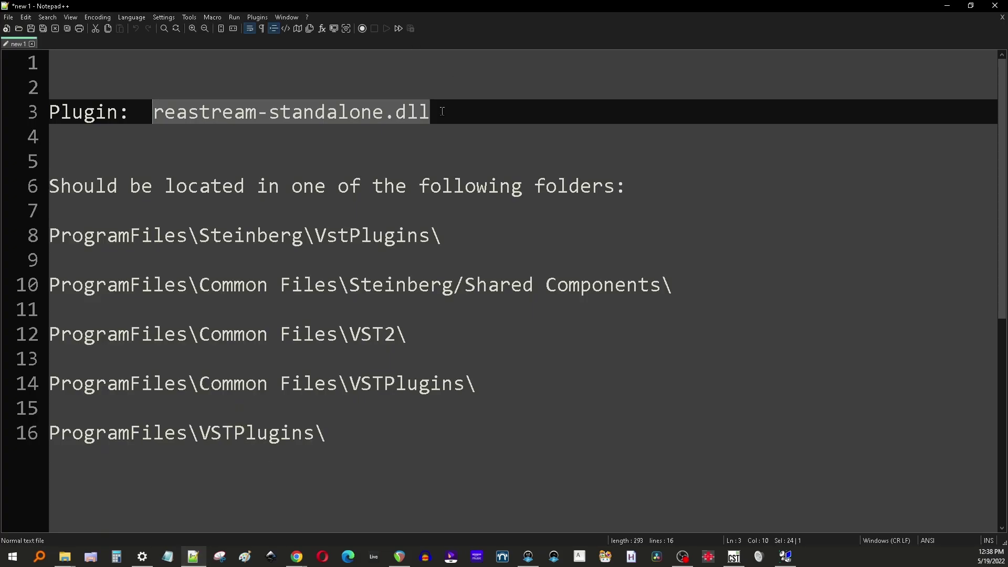
{"action": "left_click_drag", "start_coordinate": [443, 111], "coordinate": [158, 116]}
{"action": "left_click", "coordinate": [152, 113]}
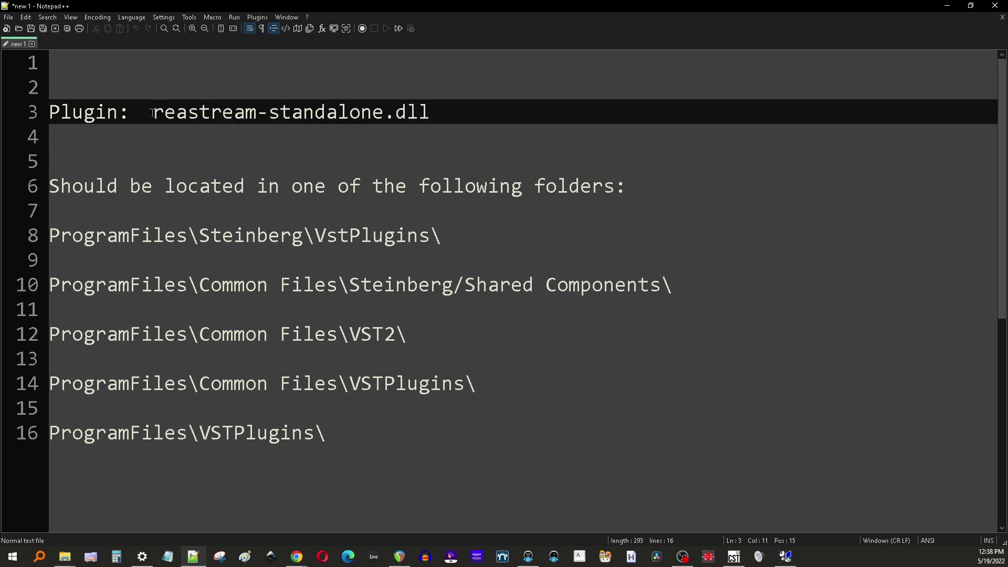
{"action": "left_click_drag", "start_coordinate": [153, 114], "coordinate": [433, 116]}
{"action": "left_click", "coordinate": [332, 149]}
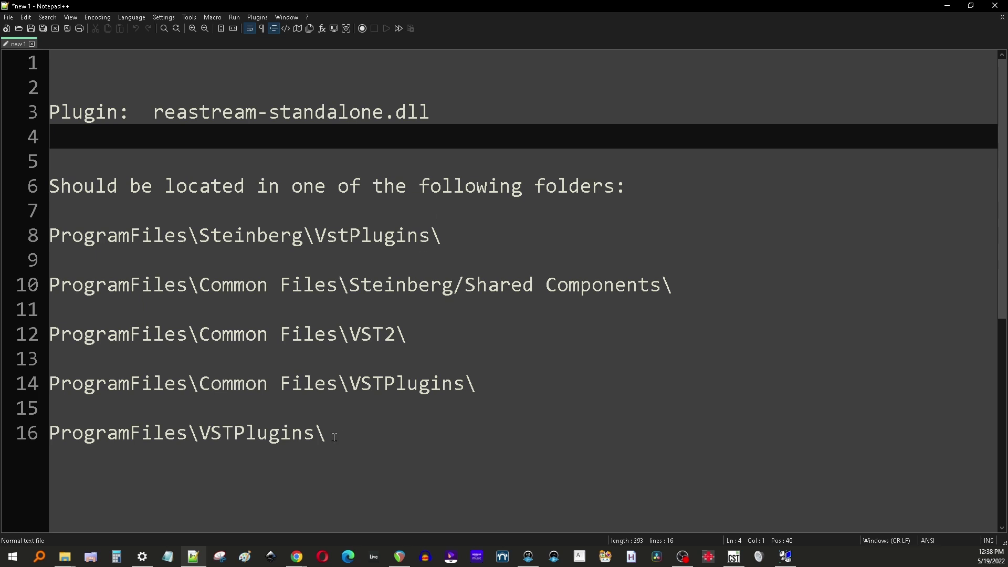
{"action": "left_click_drag", "start_coordinate": [335, 437], "coordinate": [46, 230]}
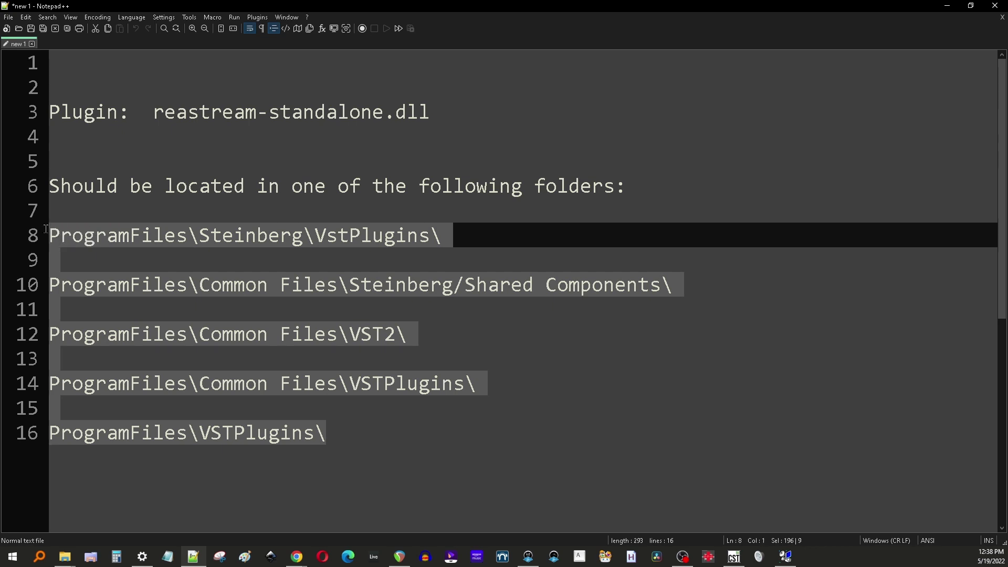
{"action": "left_click", "coordinate": [231, 252]}
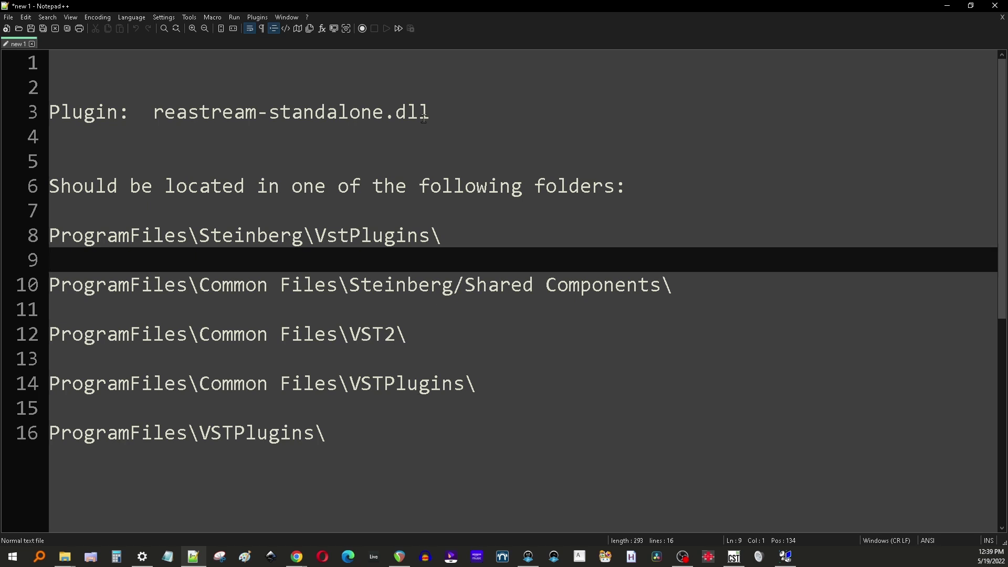
{"action": "left_click_drag", "start_coordinate": [424, 118], "coordinate": [156, 115]}
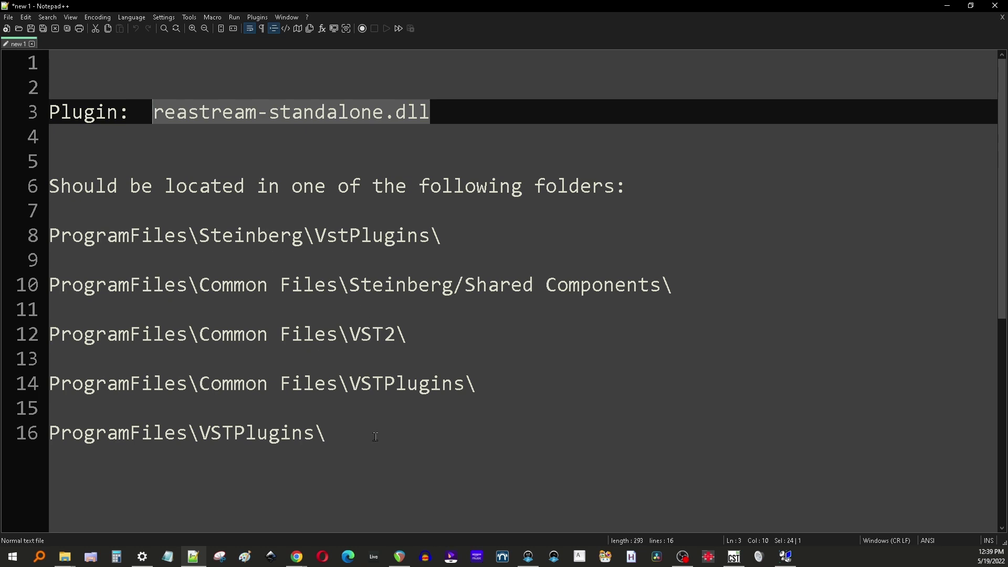
{"action": "left_click_drag", "start_coordinate": [344, 434], "coordinate": [41, 235]}
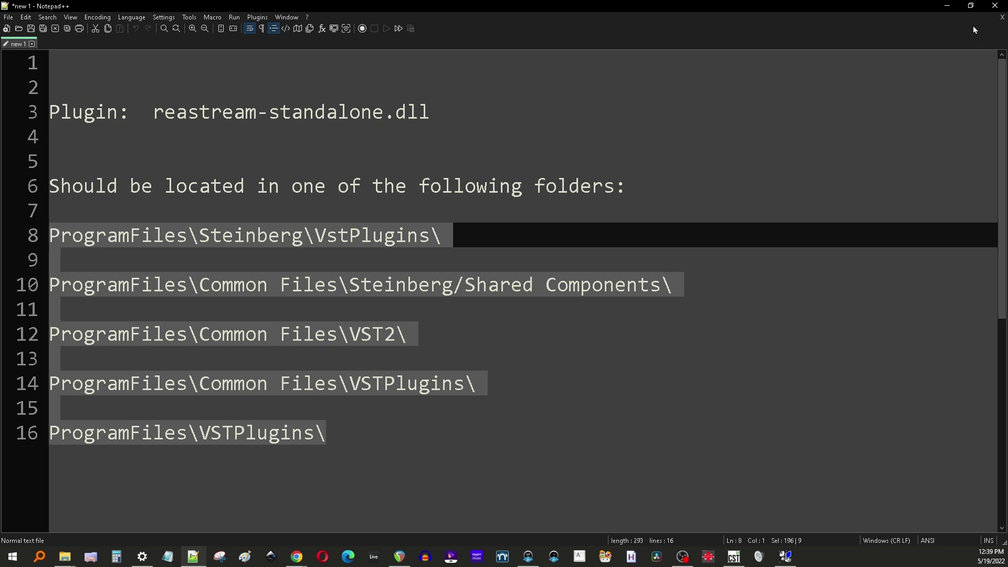
Back in OBS, add a VST 2.x Plug-in filter named 'asdadasdasd' to DAW2
{"action": "left_click", "coordinate": [948, 6]}
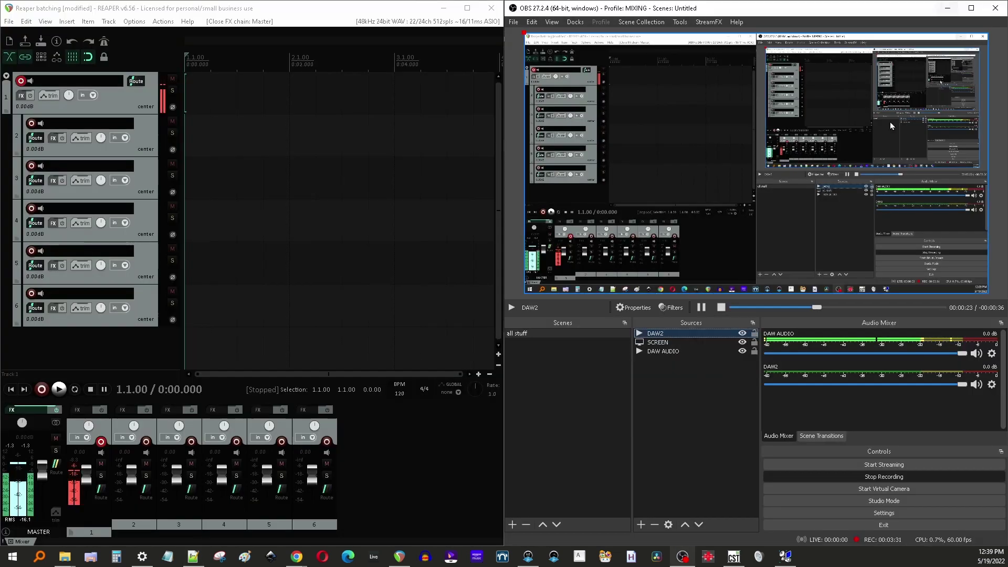
{"action": "left_click", "coordinate": [672, 308]}
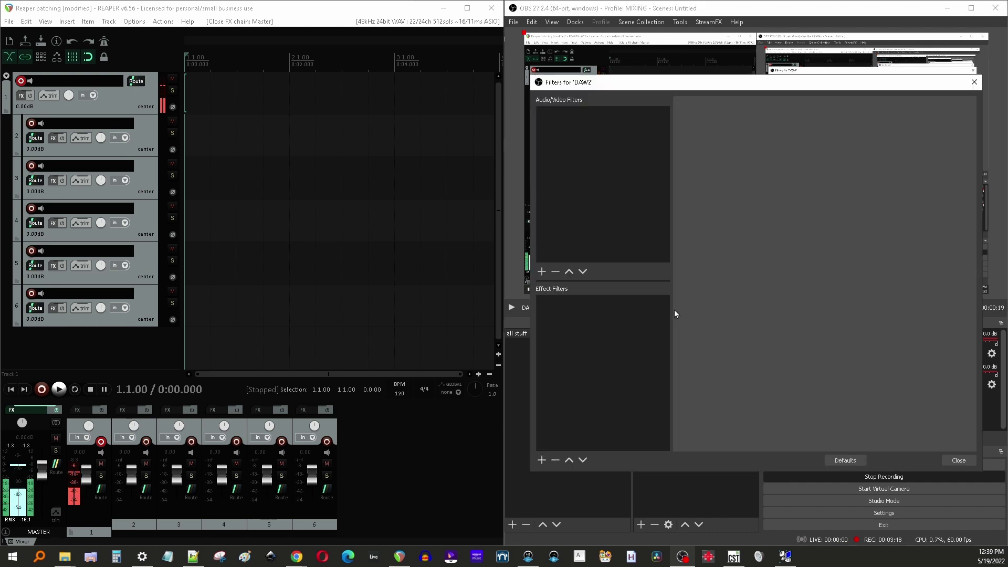
{"action": "left_click", "coordinate": [543, 271]}
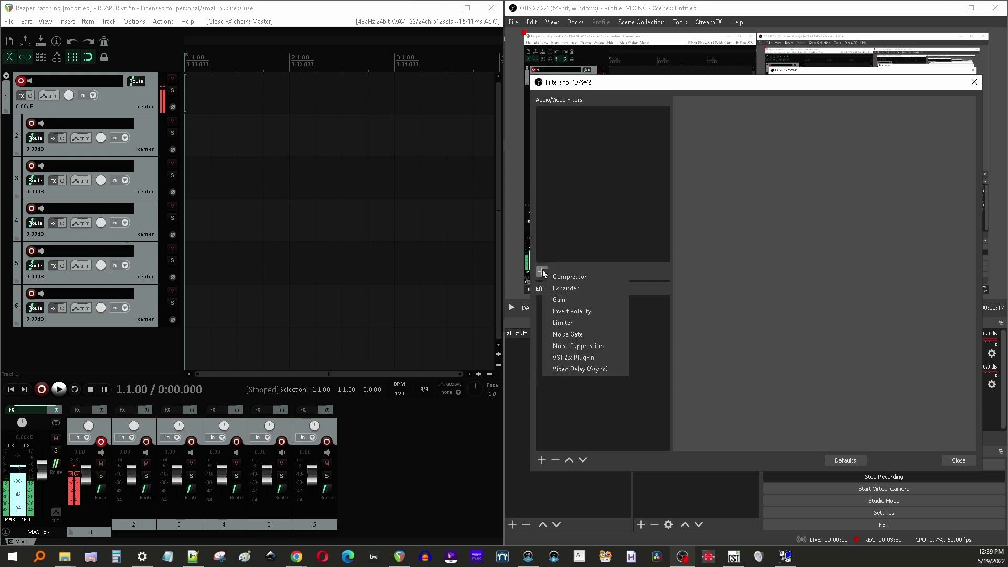
{"action": "left_click", "coordinate": [572, 358]}
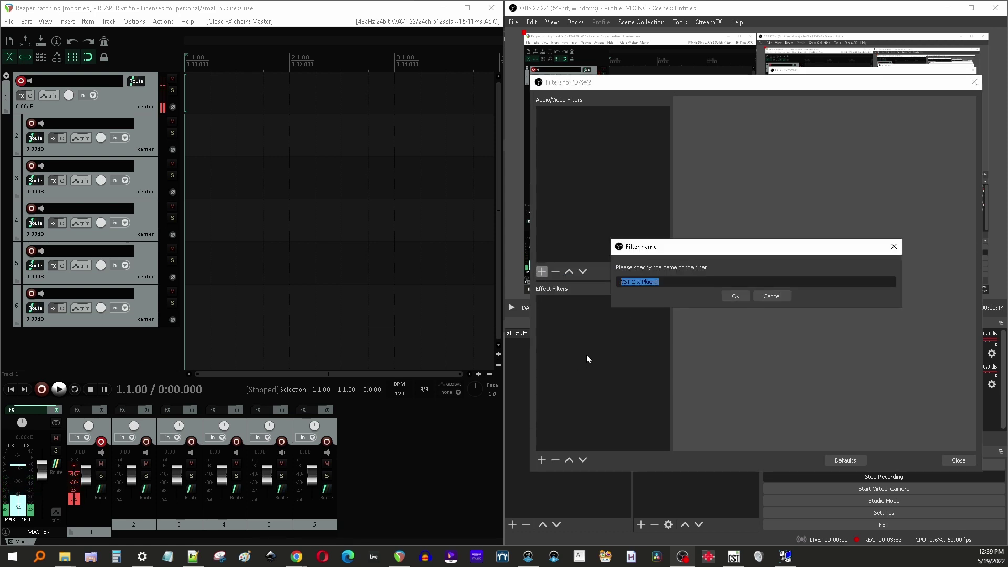
{"action": "type", "text": "asdadasdasd"}
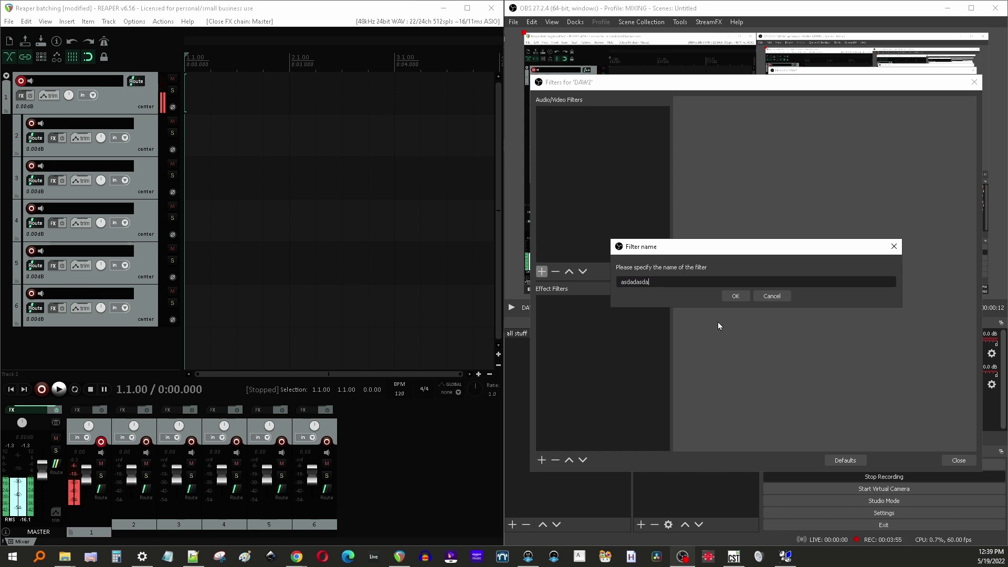
{"action": "left_click", "coordinate": [736, 295]}
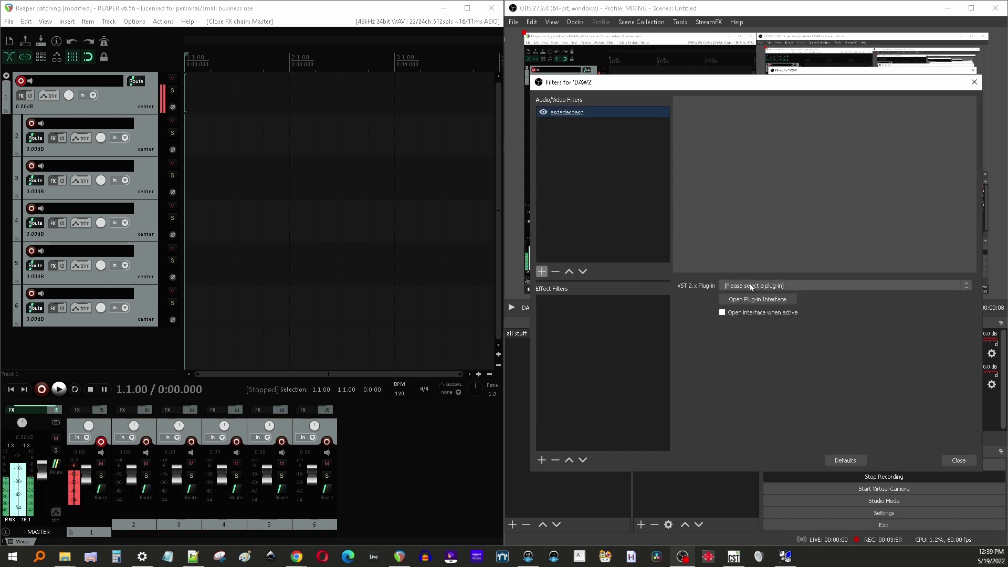
{"action": "left_click", "coordinate": [751, 286]}
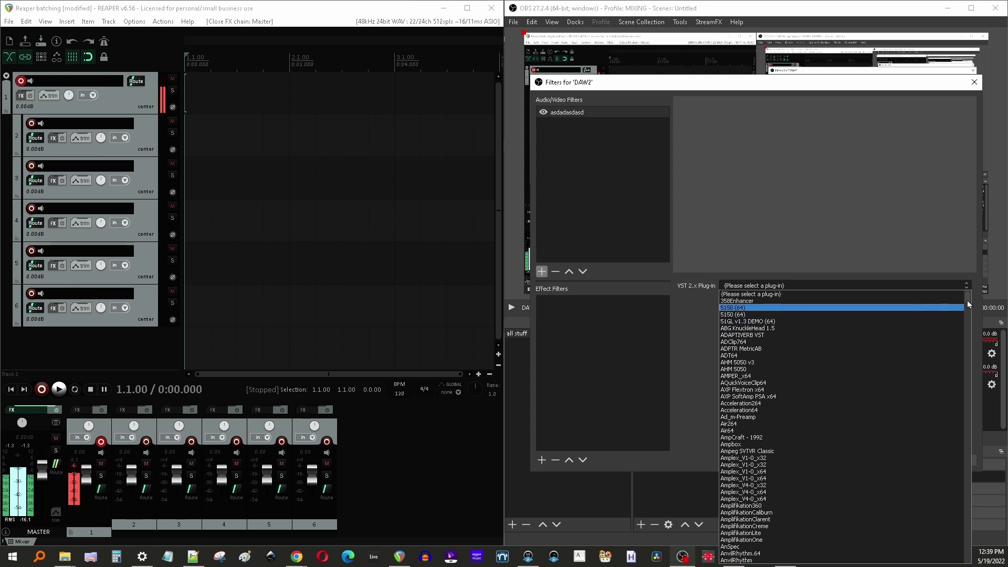
{"action": "left_click_drag", "start_coordinate": [969, 298], "coordinate": [950, 430]}
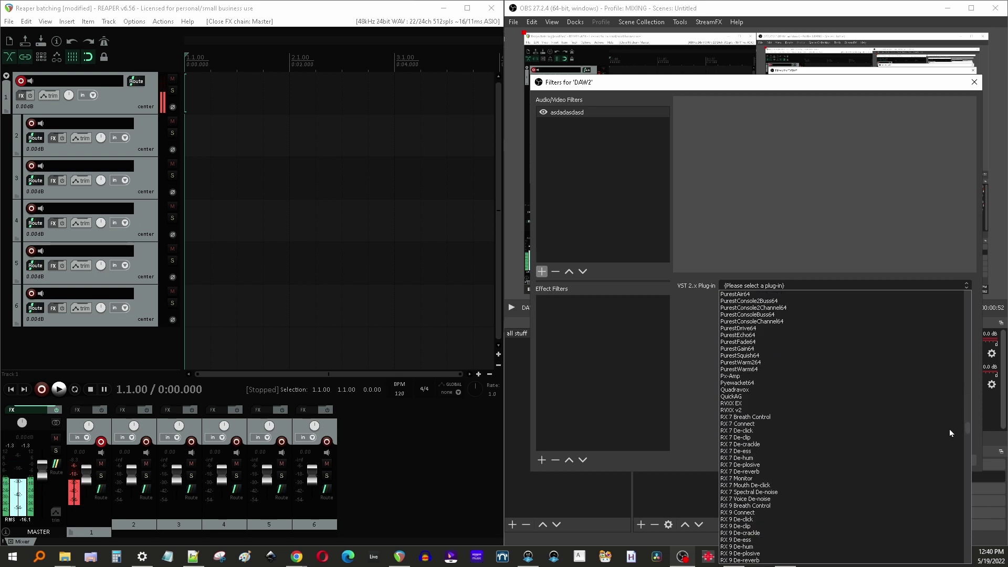
{"action": "scroll", "coordinate": [793, 388], "scroll_direction": "down", "scroll_amount": 7}
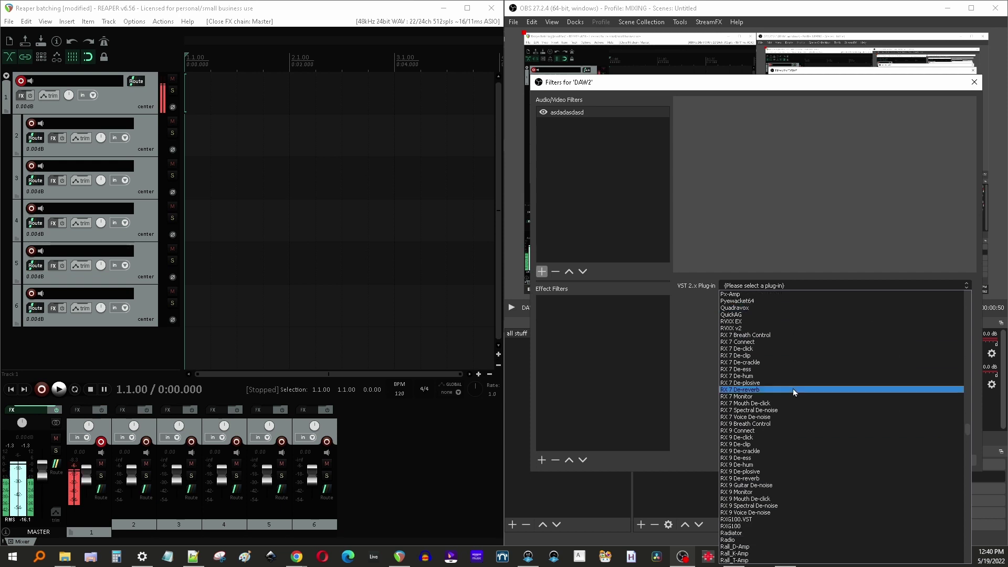
{"action": "scroll", "coordinate": [792, 404], "scroll_direction": "down", "scroll_amount": 8}
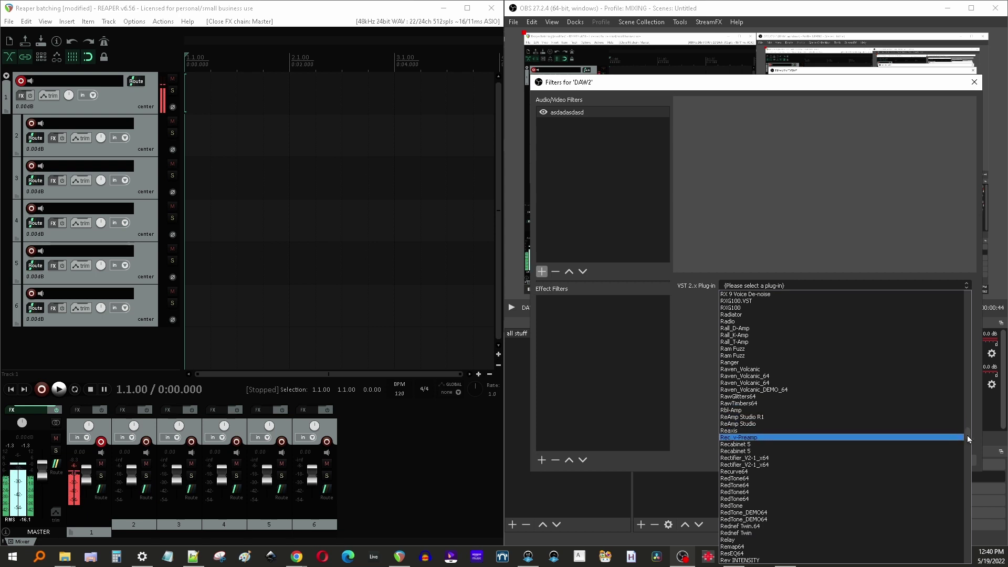
{"action": "left_click_drag", "start_coordinate": [967, 436], "coordinate": [962, 533]}
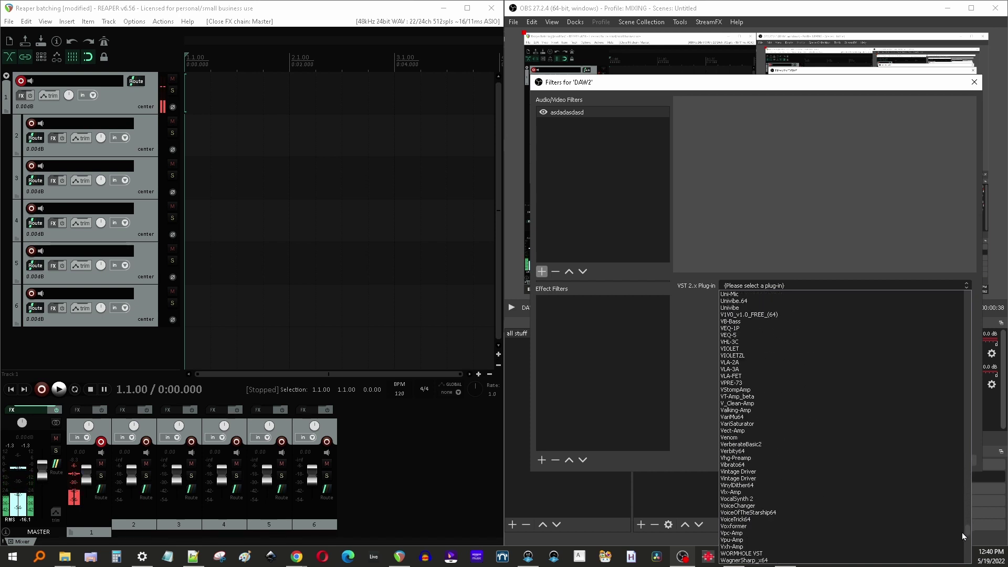
{"action": "scroll", "coordinate": [825, 415], "scroll_direction": "down", "scroll_amount": 10}
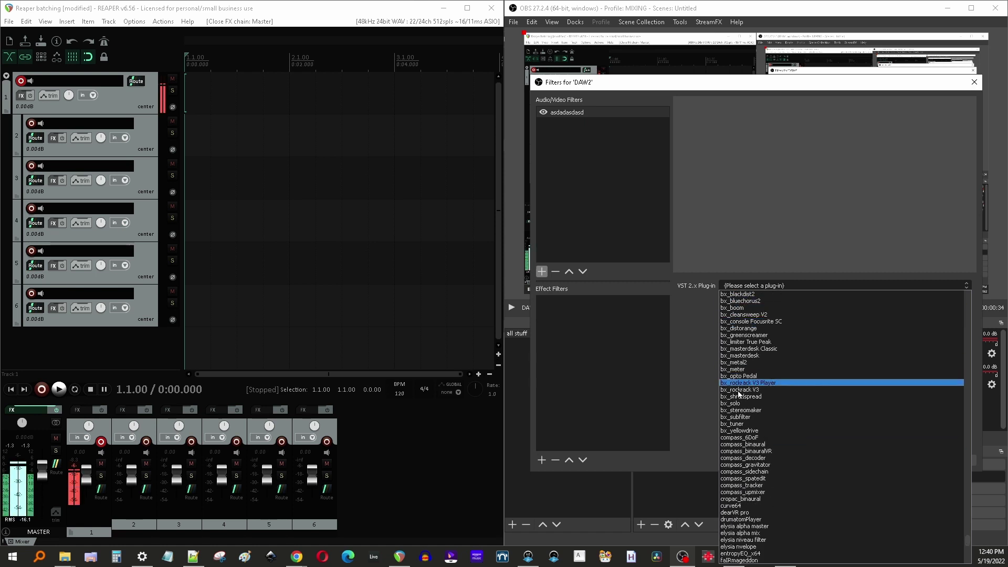
{"action": "left_click_drag", "start_coordinate": [971, 546], "coordinate": [971, 560]}
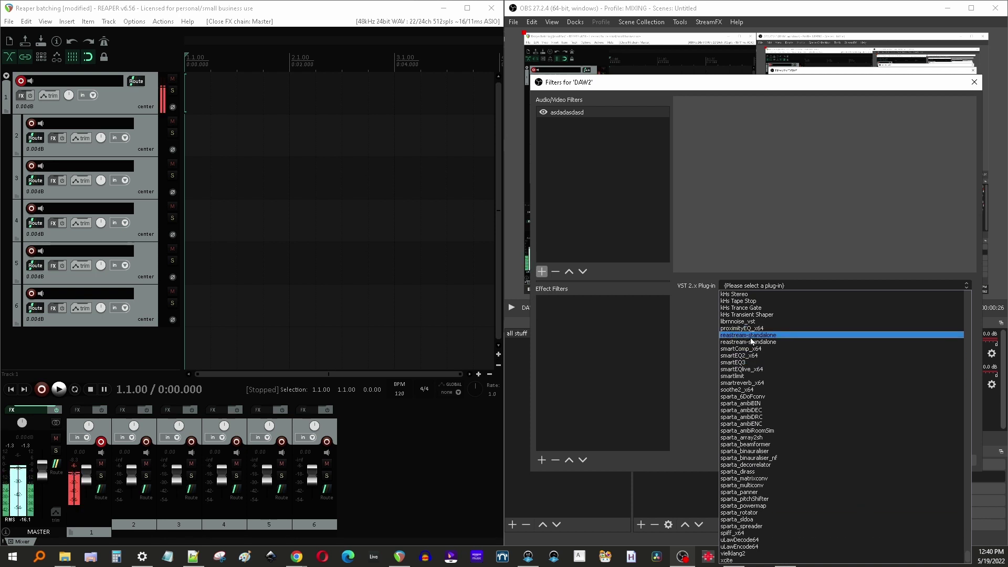
{"action": "left_click", "coordinate": [699, 328]}
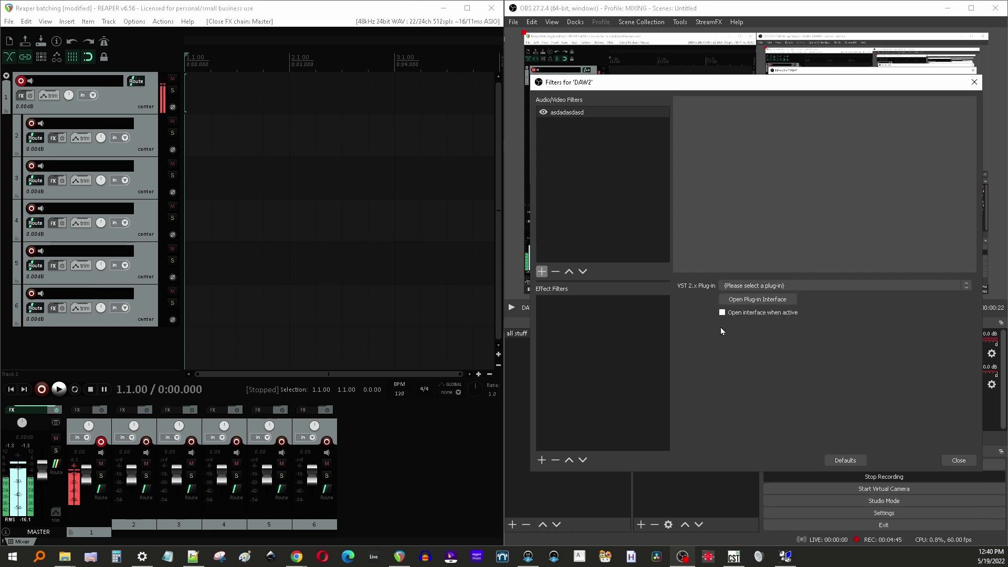
Set the DAW AUDIO VST filter's plug-in to reastream-standalone and check its receive window
{"action": "left_click", "coordinate": [958, 460]}
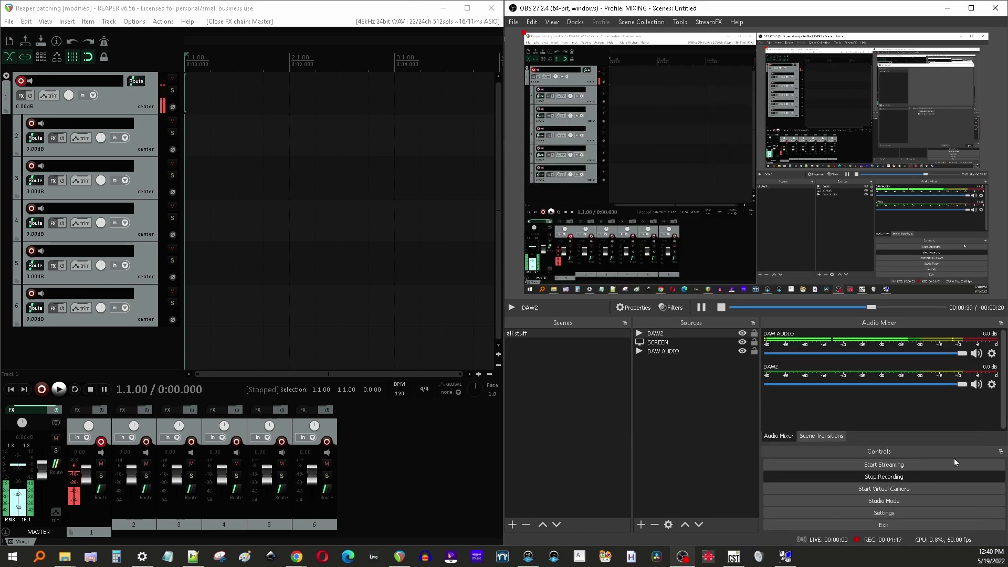
{"action": "left_click", "coordinate": [657, 351]}
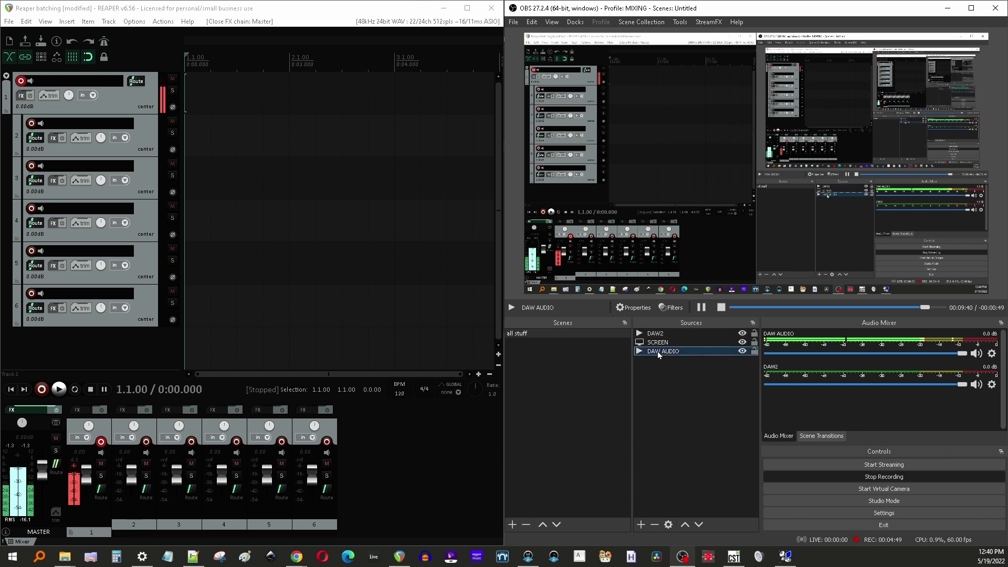
{"action": "left_click", "coordinate": [670, 308]}
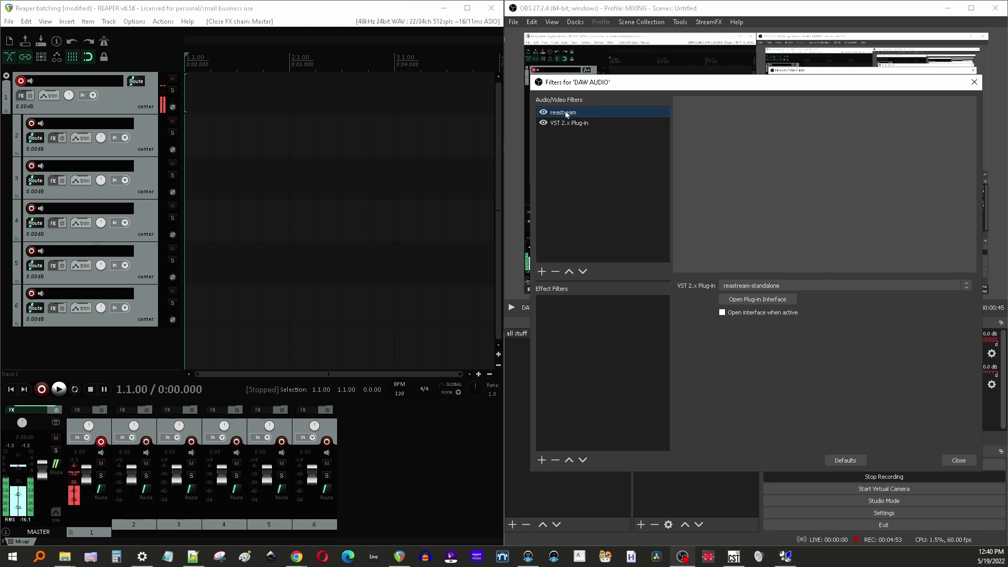
{"action": "left_click", "coordinate": [741, 286]}
{"action": "scroll", "coordinate": [839, 395], "scroll_direction": "down", "scroll_amount": 11}
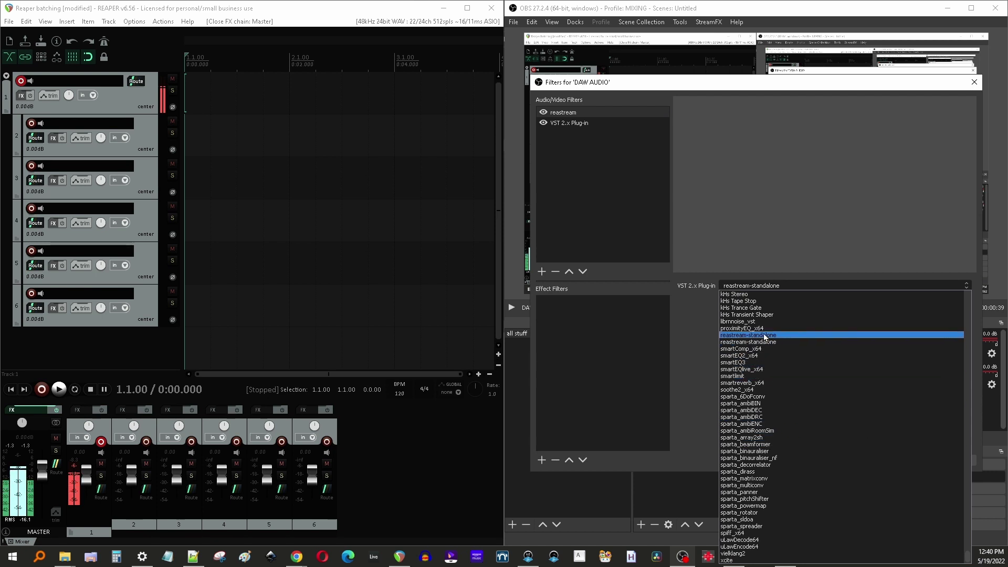
{"action": "left_click", "coordinate": [762, 337]}
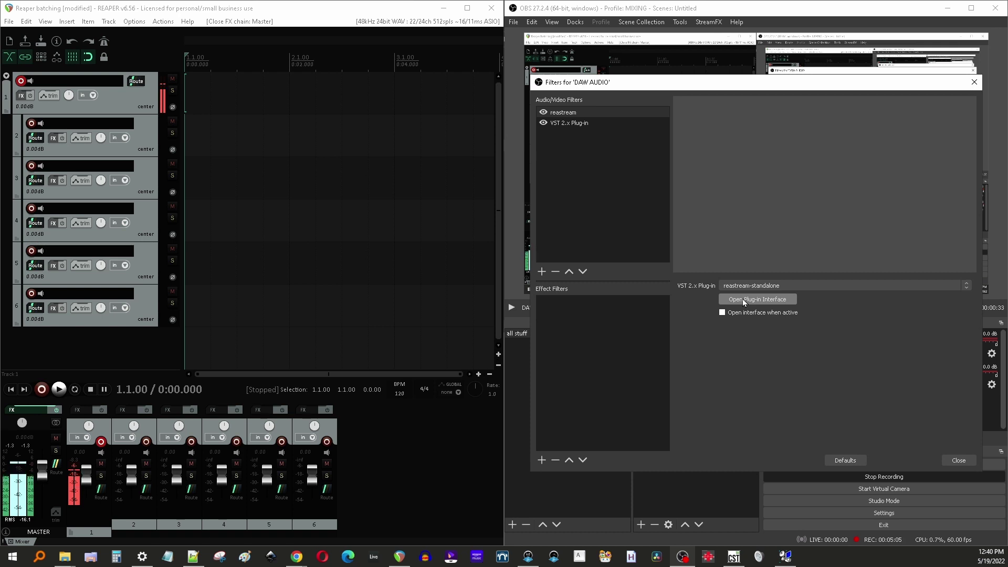
{"action": "left_click", "coordinate": [743, 299]}
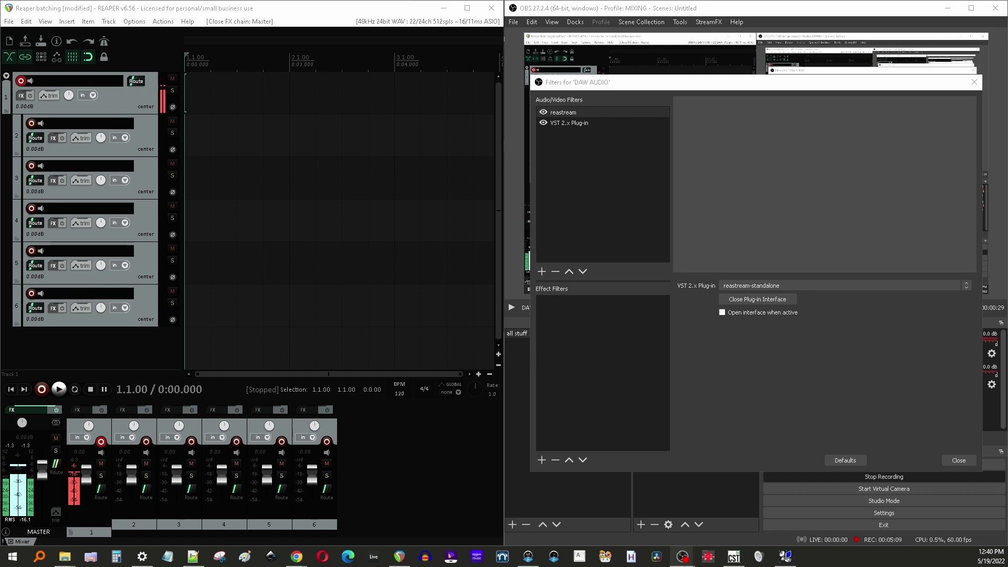
{"action": "left_click_drag", "start_coordinate": [830, 227], "coordinate": [669, 347]}
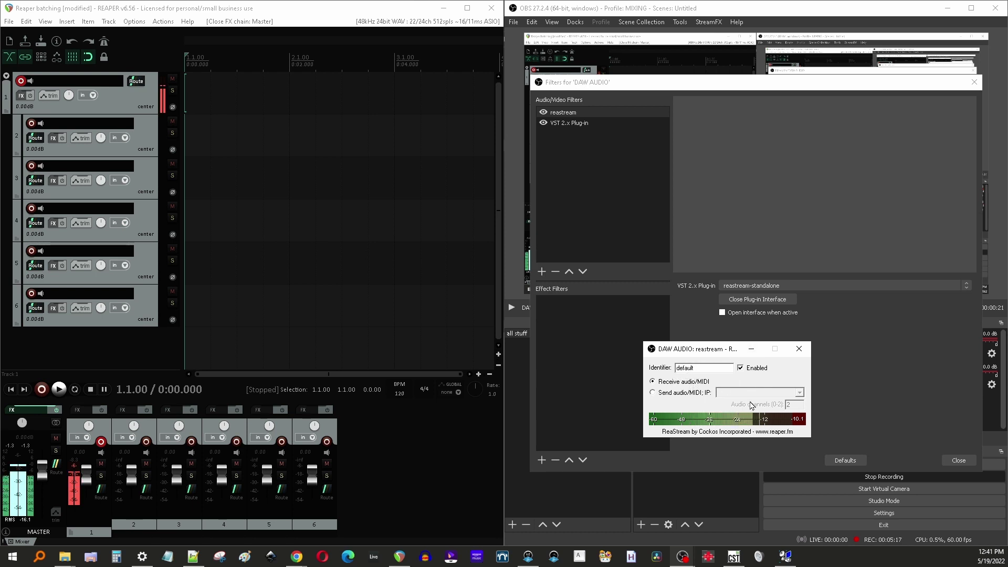
{"action": "left_click", "coordinate": [805, 349]}
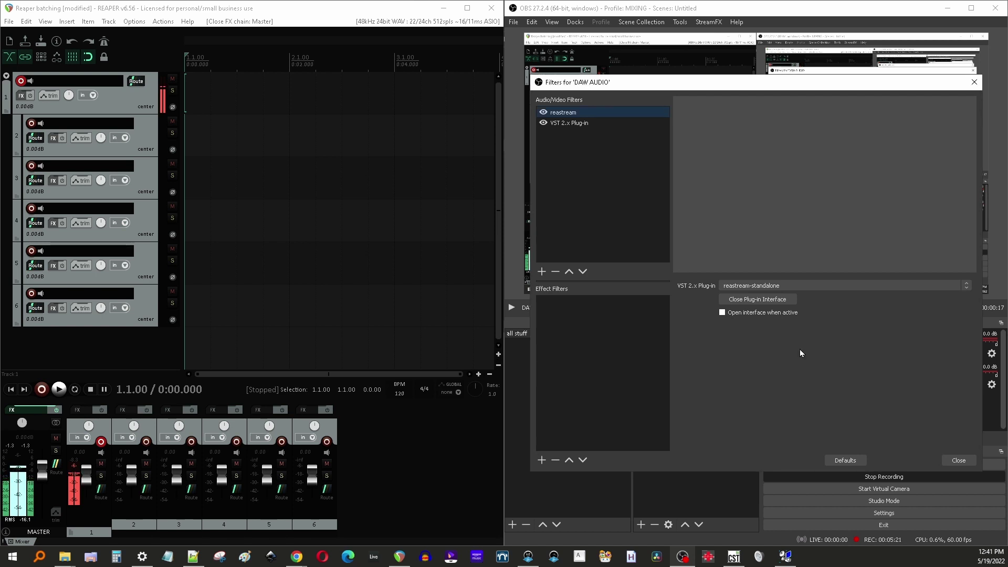
Open REAPER's master FX chain and keep ReaStream sending to 'local broadcast'
{"action": "left_click", "coordinate": [961, 461]}
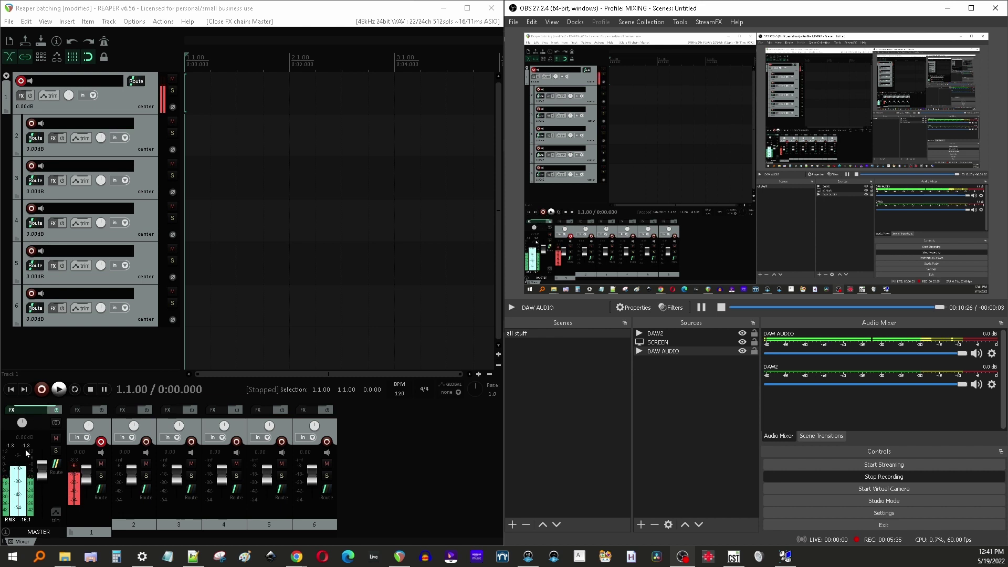
{"action": "left_click", "coordinate": [23, 413]}
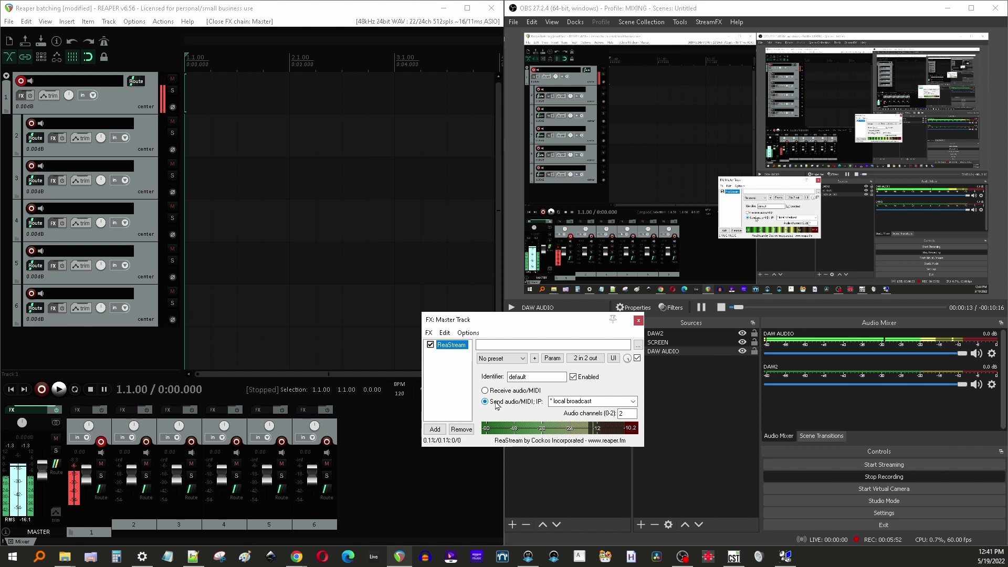
{"action": "left_click", "coordinate": [632, 402]}
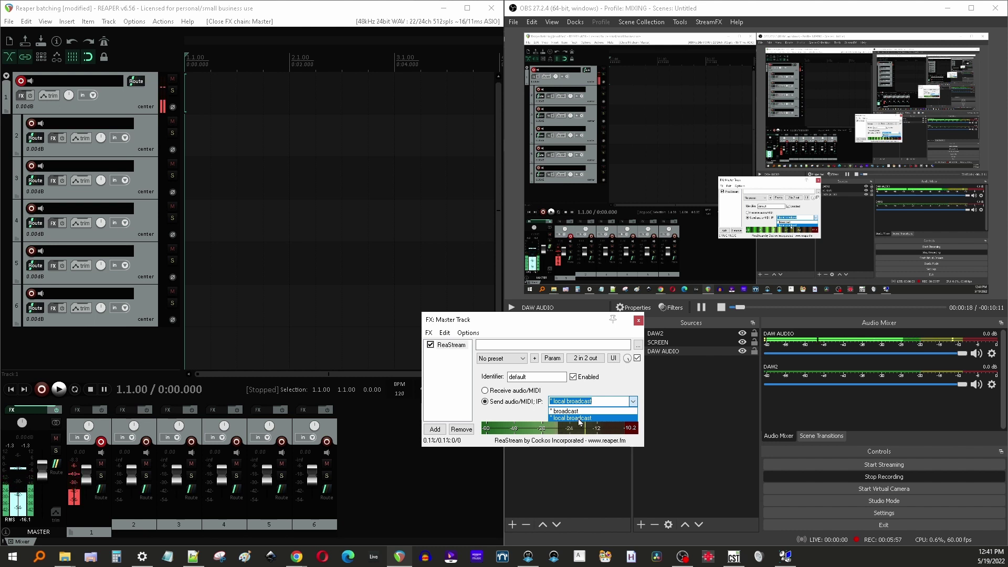
{"action": "left_click", "coordinate": [627, 384]}
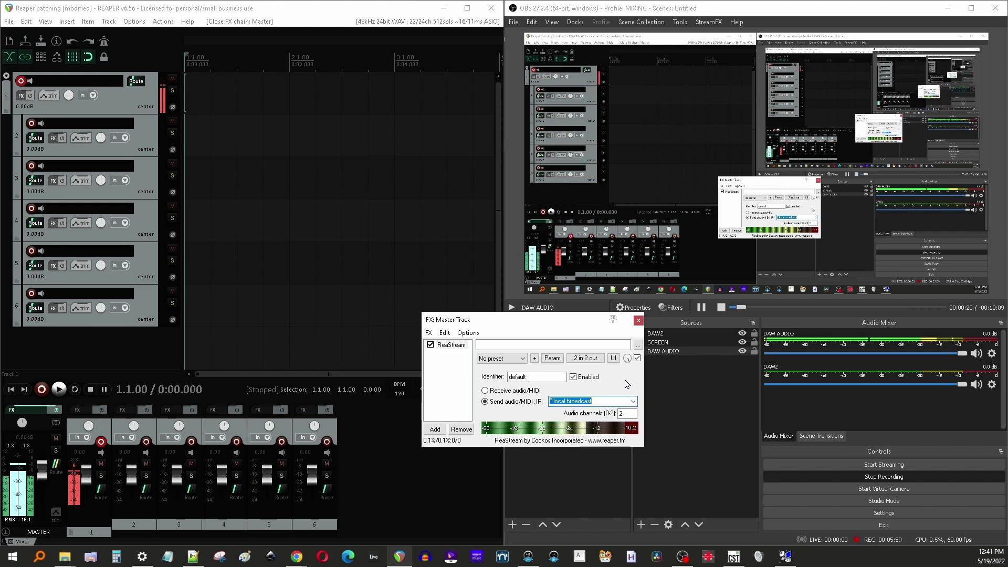
Open the Add FX list, select VST: ReaStream (ReaPlugs Edition), then cancel without adding it
{"action": "left_click", "coordinate": [435, 429]}
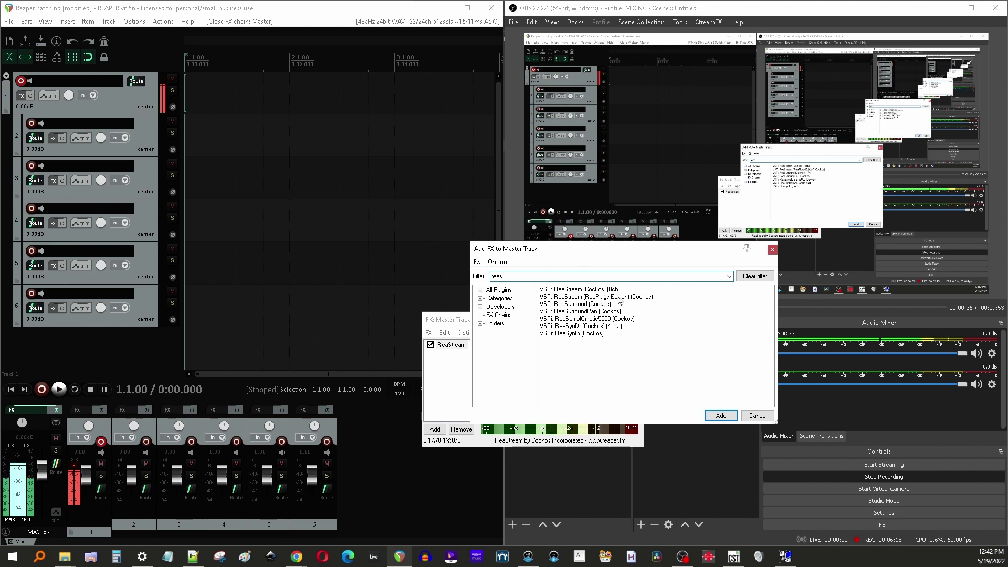
{"action": "left_click", "coordinate": [621, 298]}
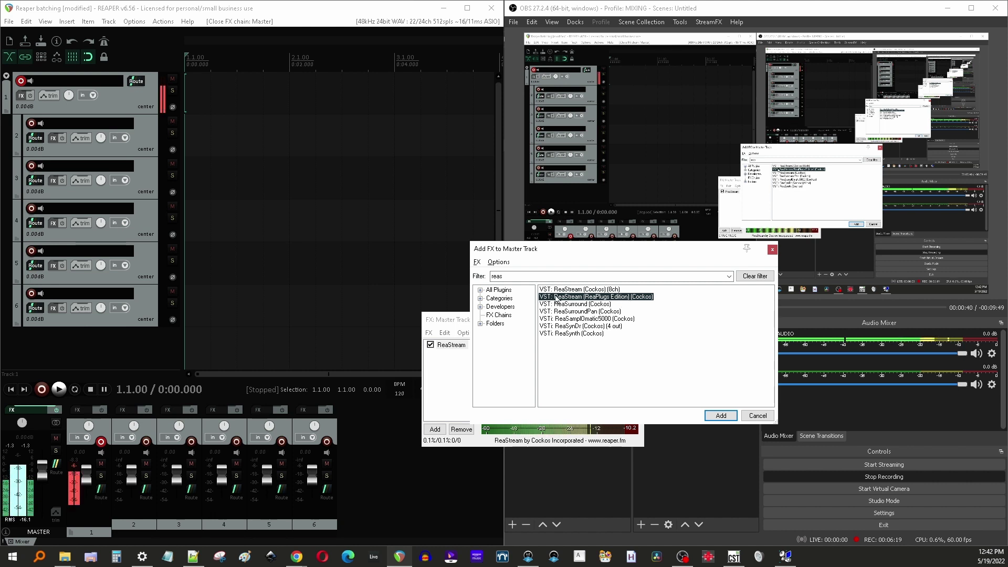
{"action": "left_click", "coordinate": [758, 415]}
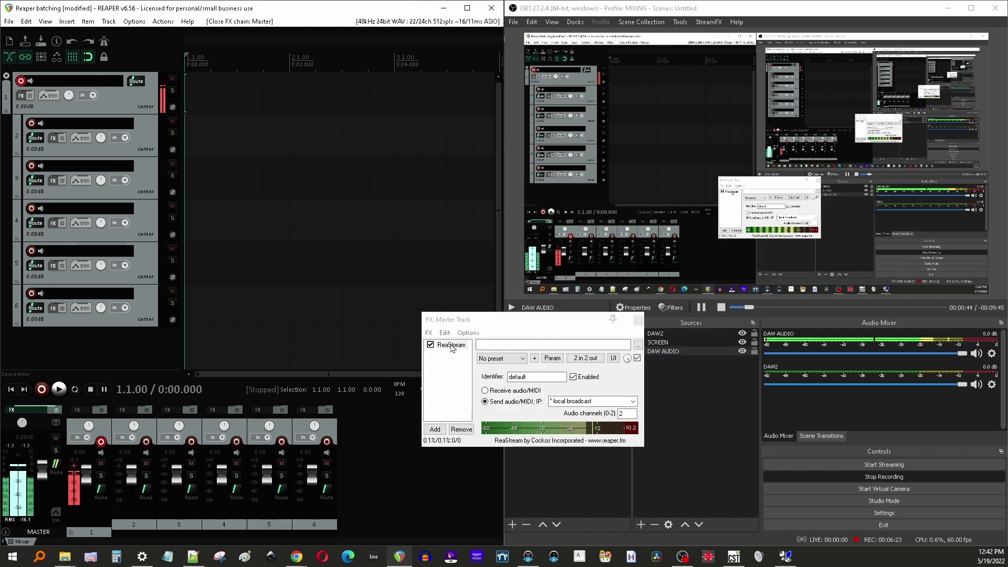
{"action": "left_click", "coordinate": [449, 345]}
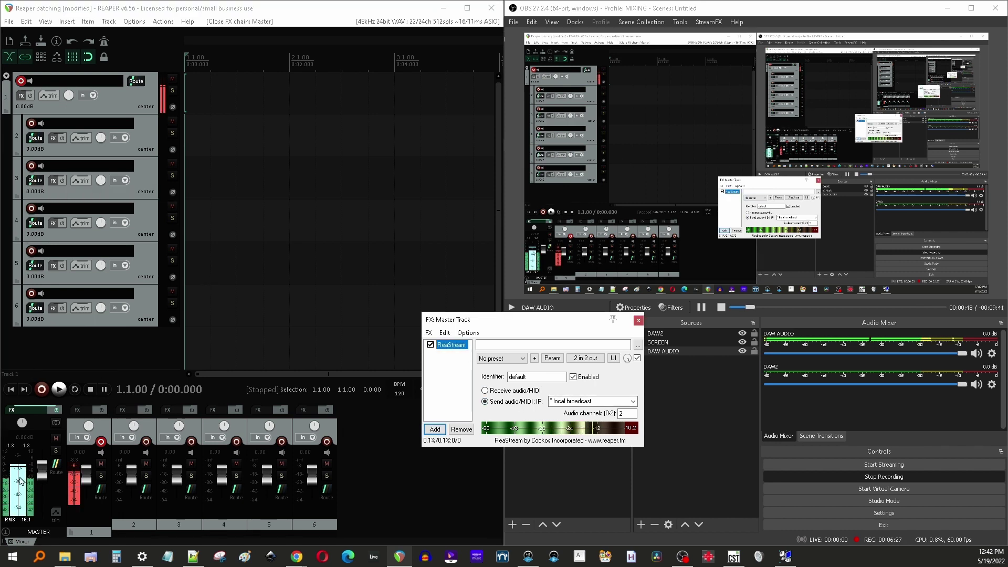
{"action": "mouse_move", "coordinate": [45, 461]}
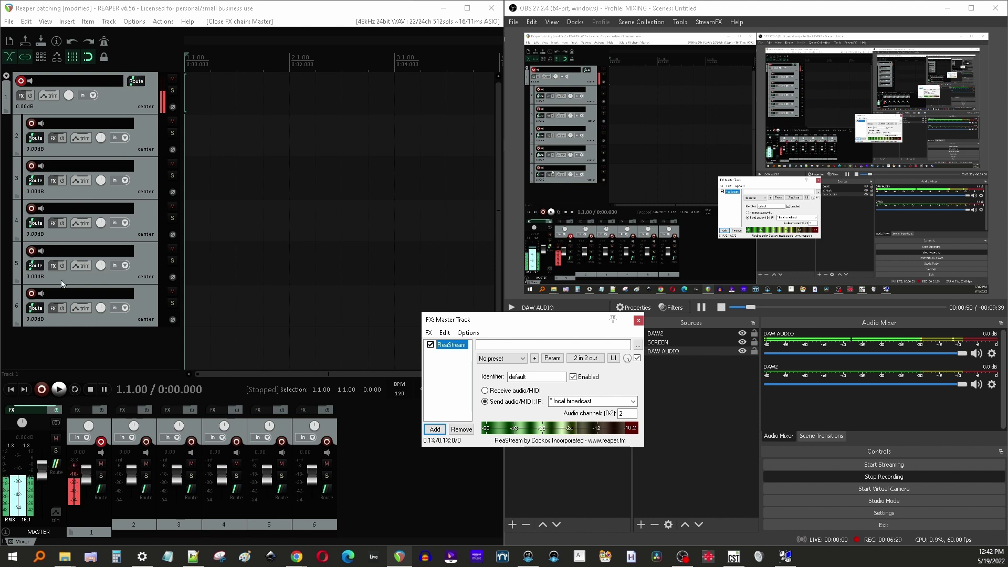
{"action": "left_click", "coordinate": [60, 103]}
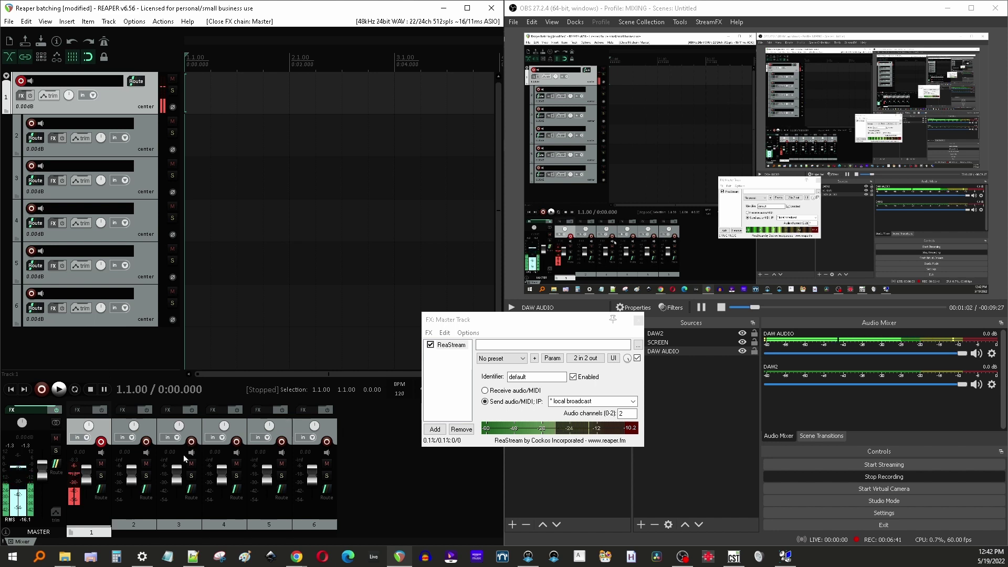
{"action": "left_click_drag", "start_coordinate": [43, 472], "coordinate": [42, 520]}
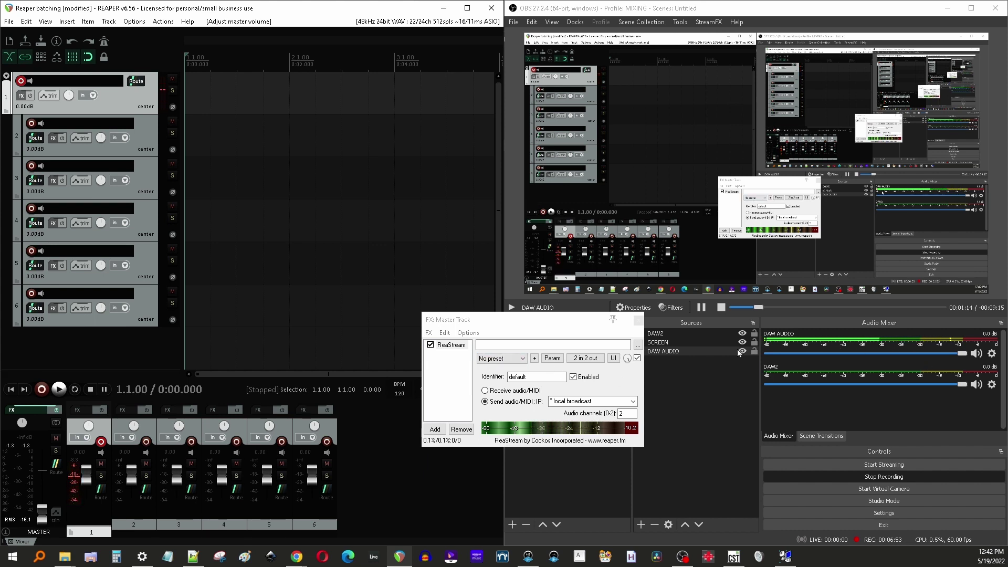
{"action": "left_click_drag", "start_coordinate": [520, 321], "coordinate": [498, 317]}
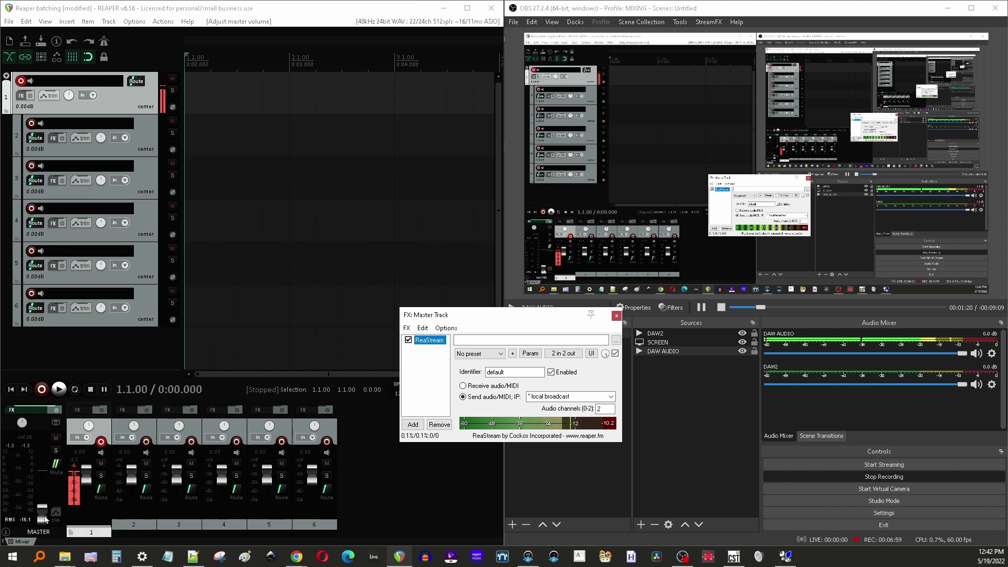
{"action": "mouse_move", "coordinate": [45, 520]}
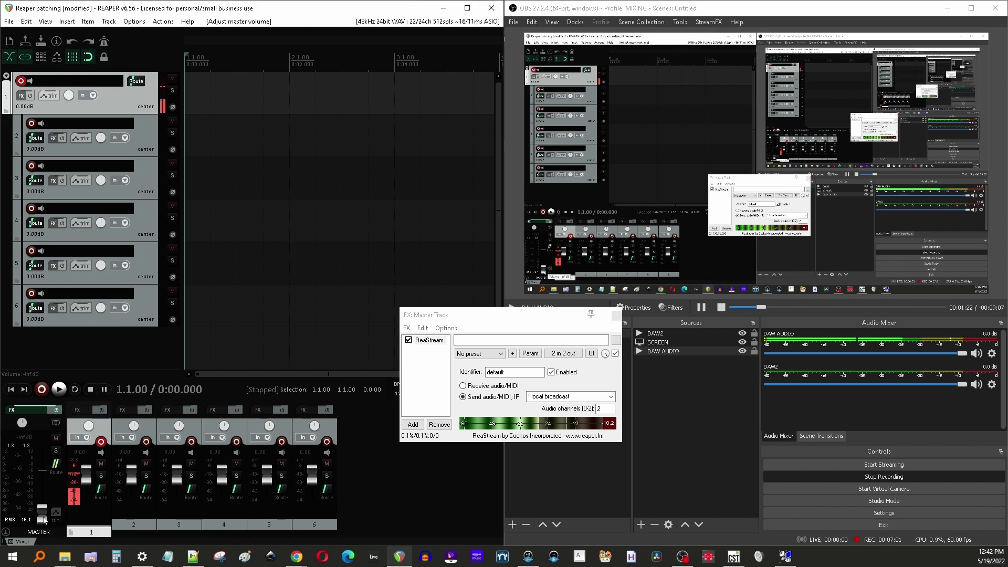
{"action": "left_click_drag", "start_coordinate": [45, 519], "coordinate": [62, 475]}
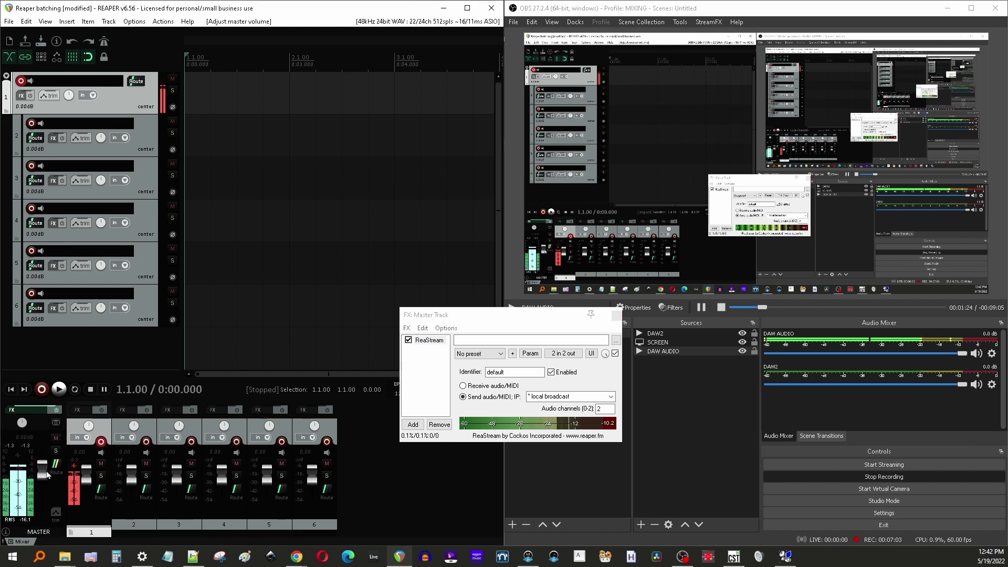
Nudge track 1's mixer fader down until it reads -6.93 dB
{"action": "mouse_move", "coordinate": [88, 475]}
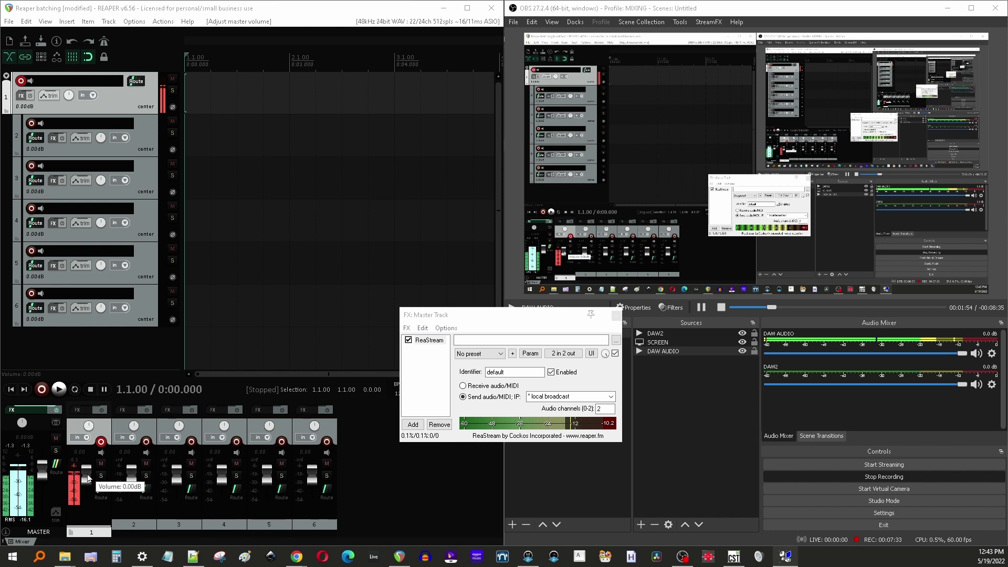
{"action": "scroll", "coordinate": [87, 478], "scroll_direction": "up", "scroll_amount": 2}
{"action": "left_click_drag", "start_coordinate": [88, 477], "coordinate": [88, 476]}
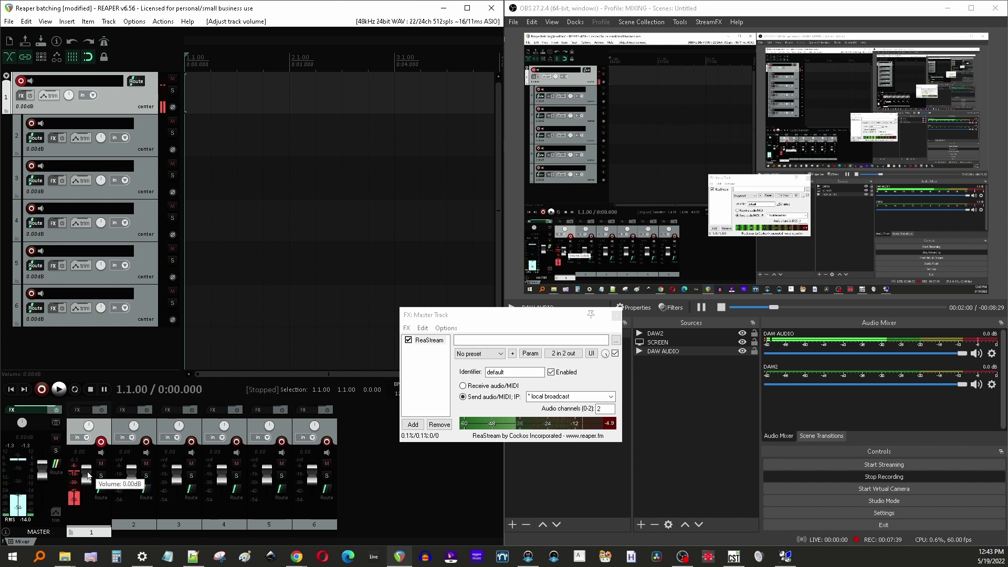